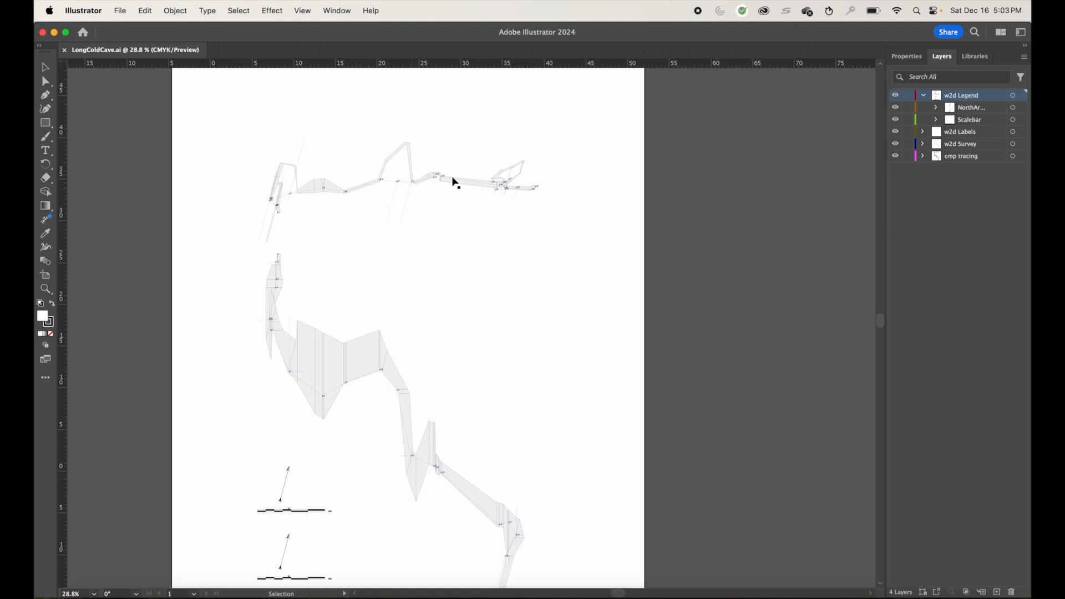
Step: Create a new layer named Sketches and move it to the bottom of the layer stack, below cmp tracing
{"action": "left_click", "coordinate": [997, 592]}
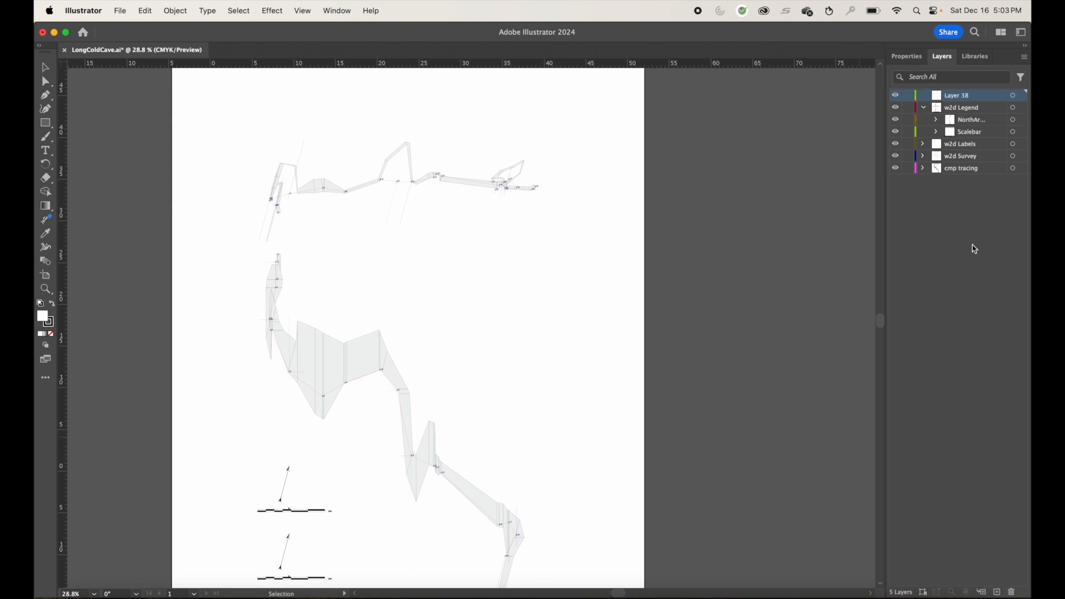
{"action": "double_click", "coordinate": [958, 96]}
{"action": "type", "text": "Sketches"}
{"action": "left_click", "coordinate": [937, 109]}
{"action": "left_click_drag", "start_coordinate": [937, 109], "coordinate": [937, 173]}
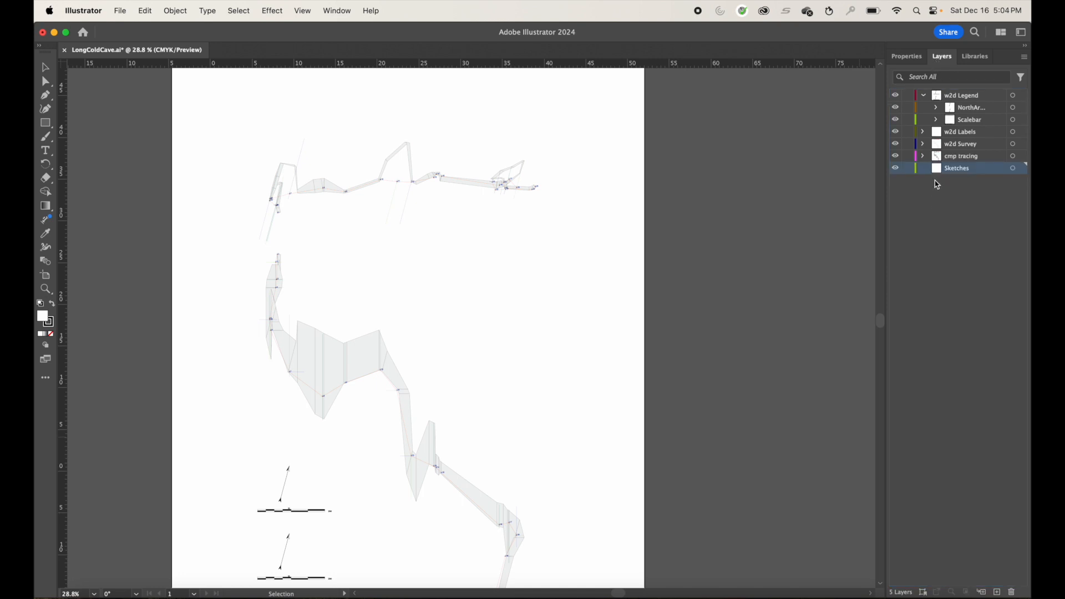
Step: Try reordering the Sketches layer above cmp tracing and into w2d Survey, and return it to the bottom
{"action": "left_click", "coordinate": [934, 157]}
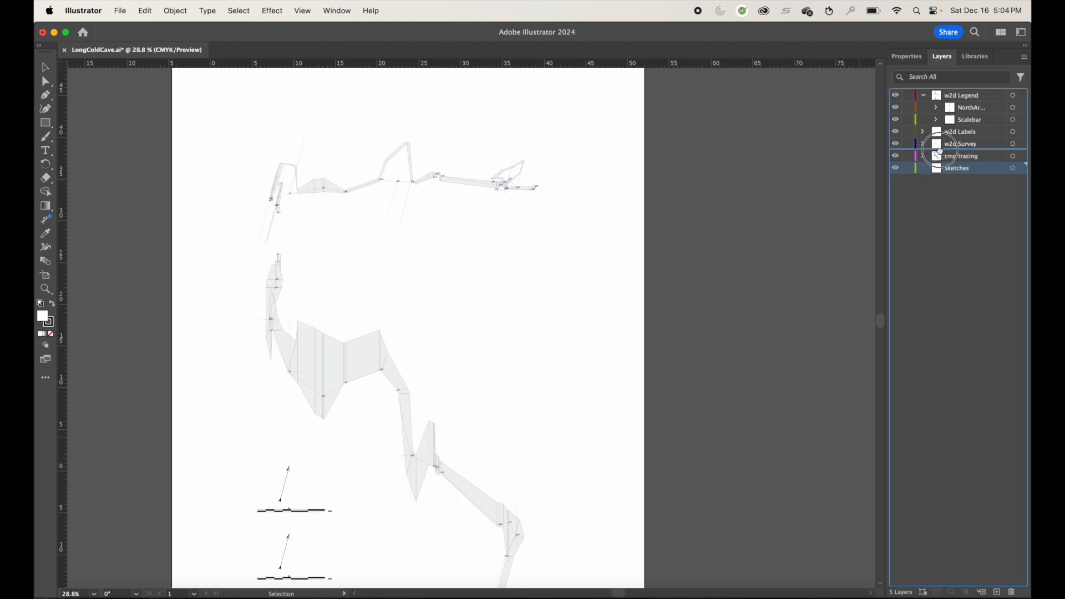
{"action": "left_click", "coordinate": [937, 143]}
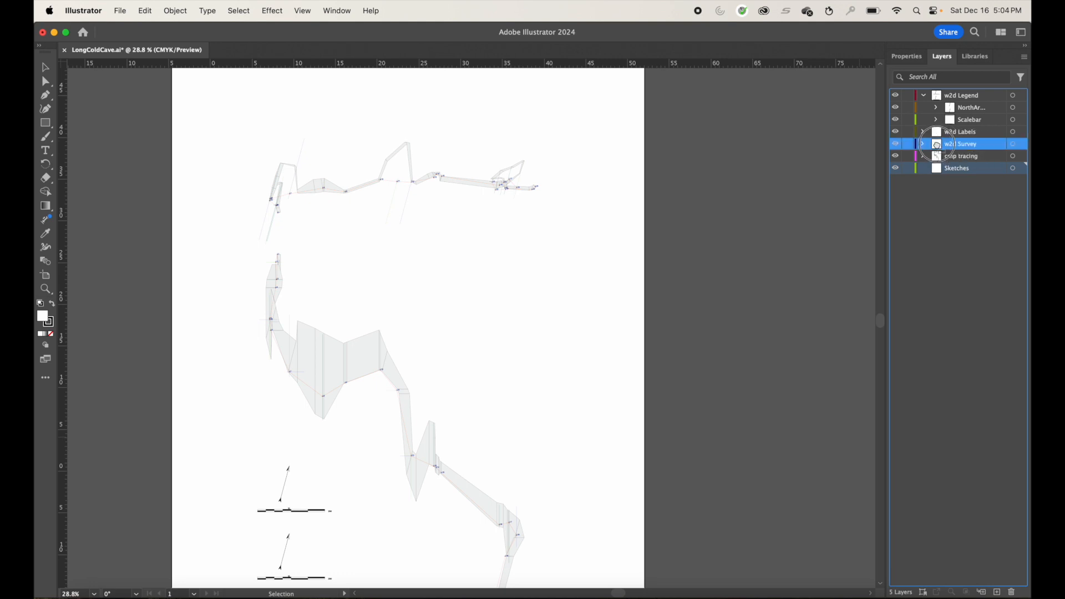
{"action": "left_click_drag", "start_coordinate": [938, 144], "coordinate": [938, 176]}
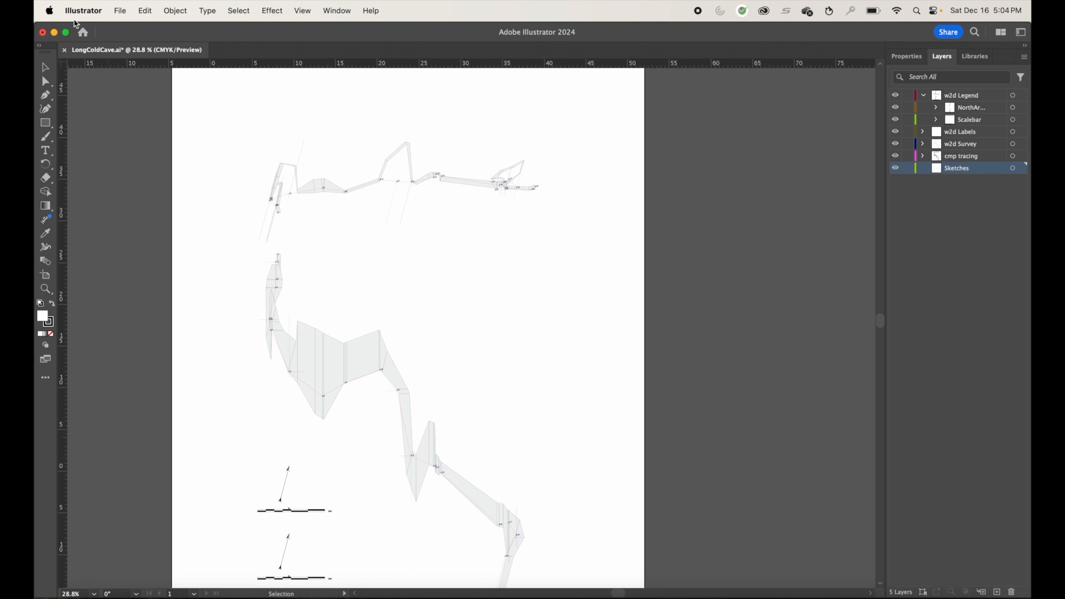
Step: Start placing LongColdSketches-20230915.pdf from the LongColdCave folder with import options shown
{"action": "left_click", "coordinate": [118, 13]}
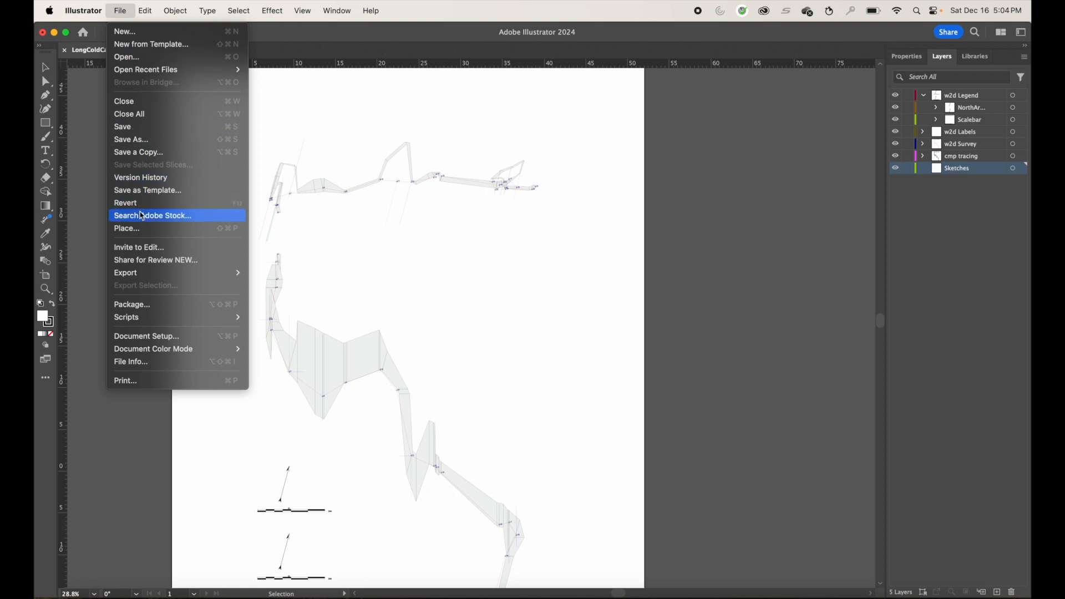
{"action": "left_click", "coordinate": [143, 228]}
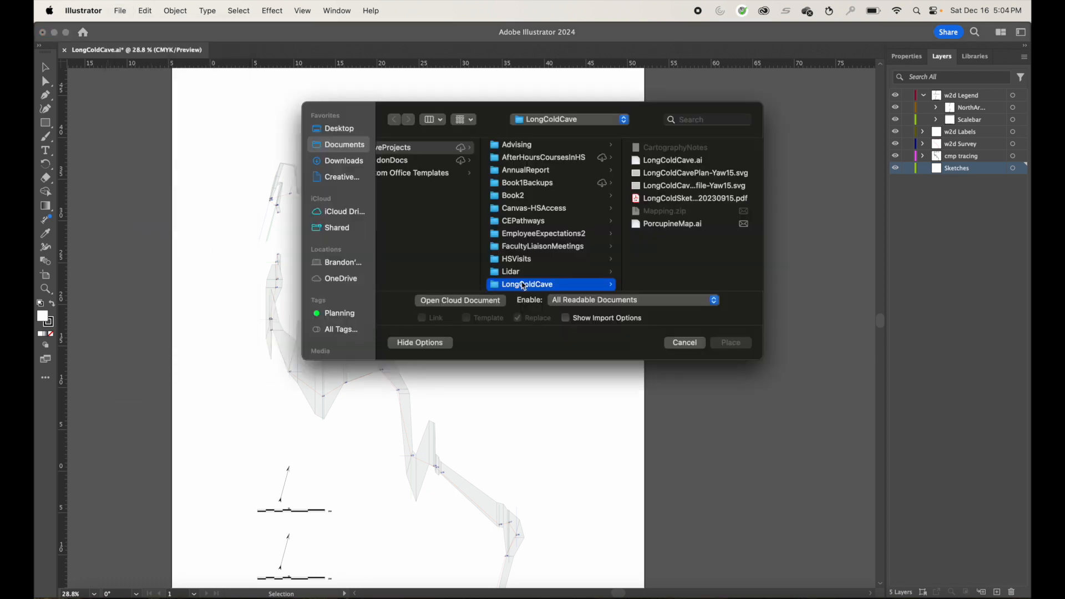
{"action": "left_click", "coordinate": [667, 200]}
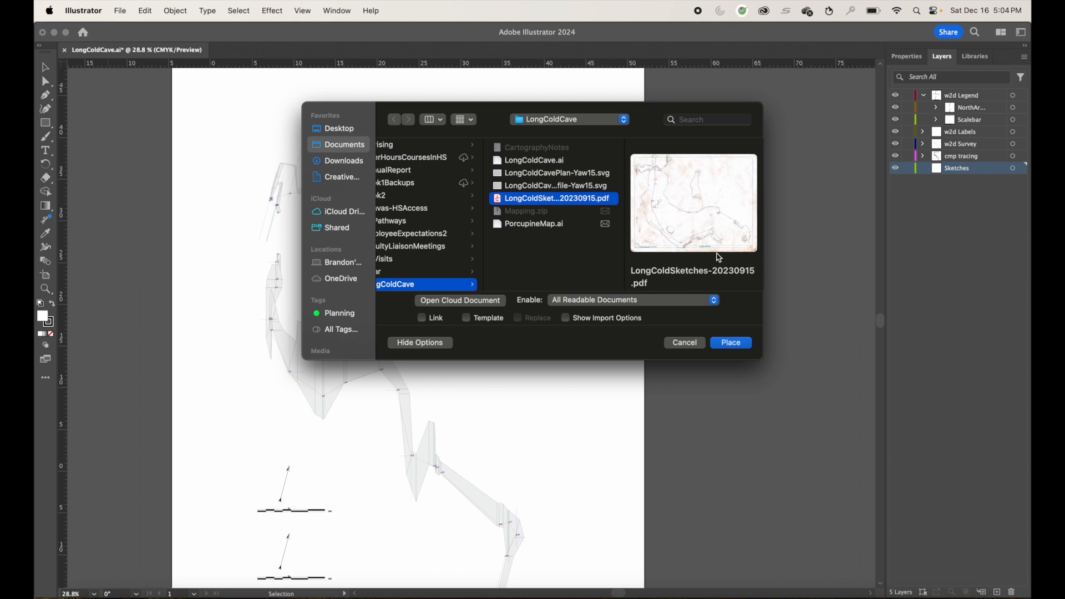
{"action": "scroll", "coordinate": [719, 256], "scroll_direction": "down", "scroll_amount": 3}
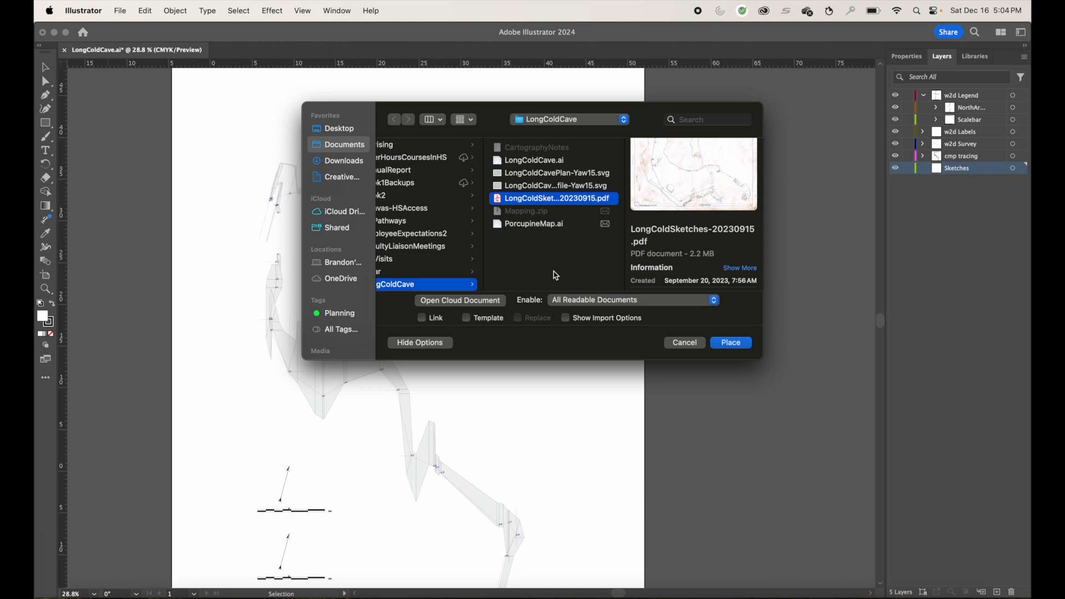
{"action": "scroll", "coordinate": [441, 273], "scroll_direction": "left", "scroll_amount": 5}
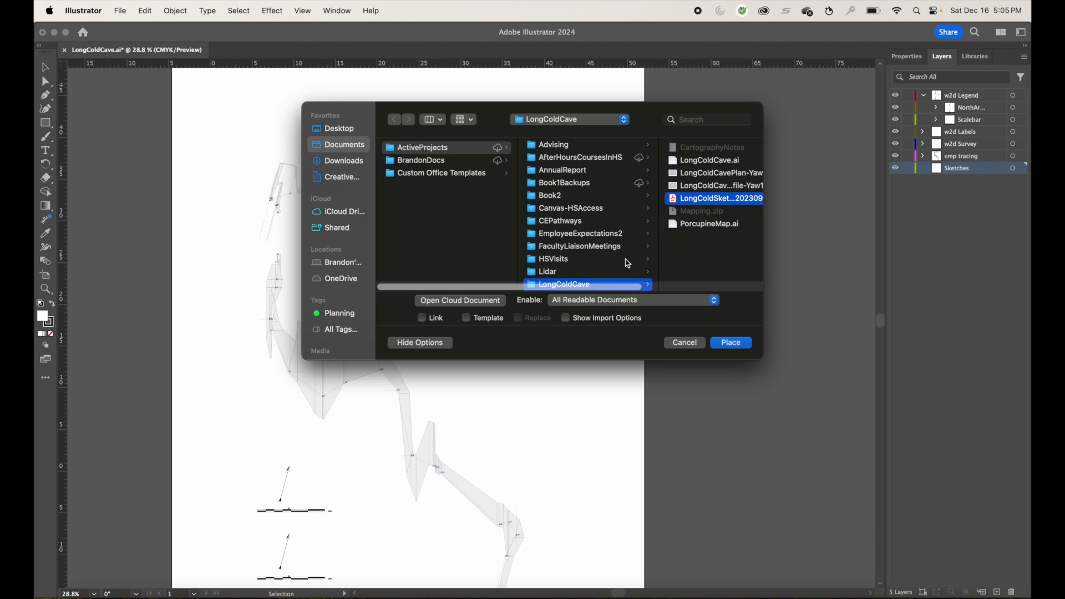
{"action": "scroll", "coordinate": [627, 264], "scroll_direction": "right", "scroll_amount": 5}
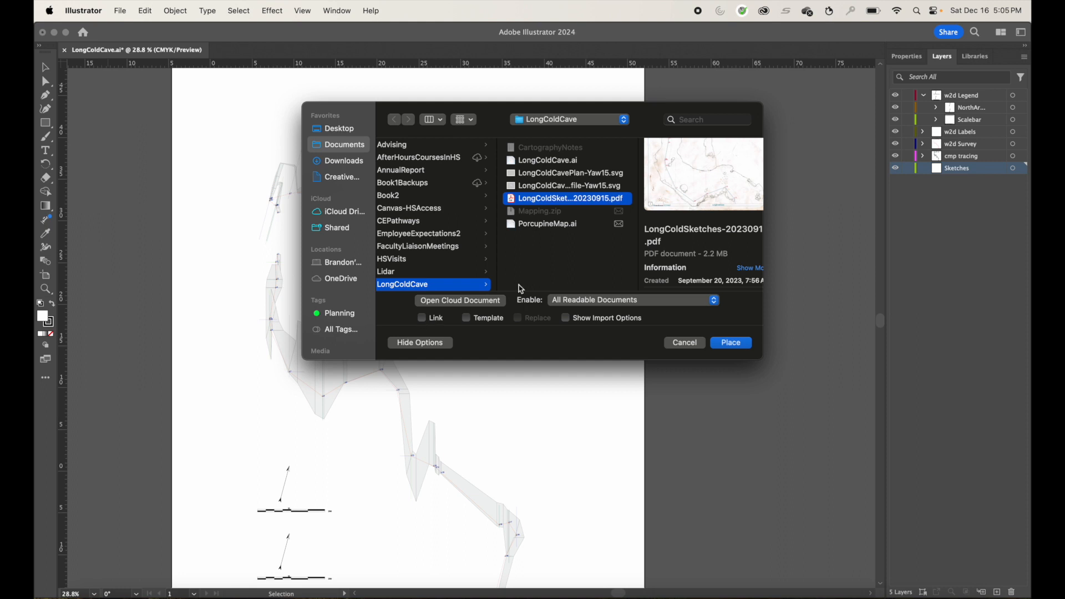
{"action": "scroll", "coordinate": [682, 262], "scroll_direction": "down", "scroll_amount": 3}
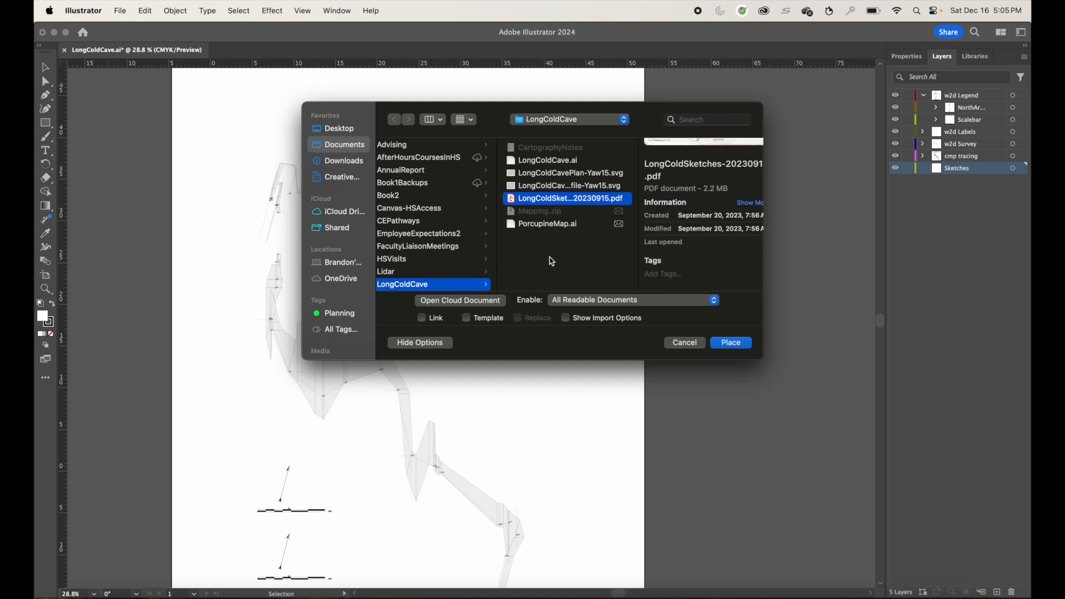
{"action": "left_click", "coordinate": [566, 318]}
{"action": "left_click", "coordinate": [734, 342]}
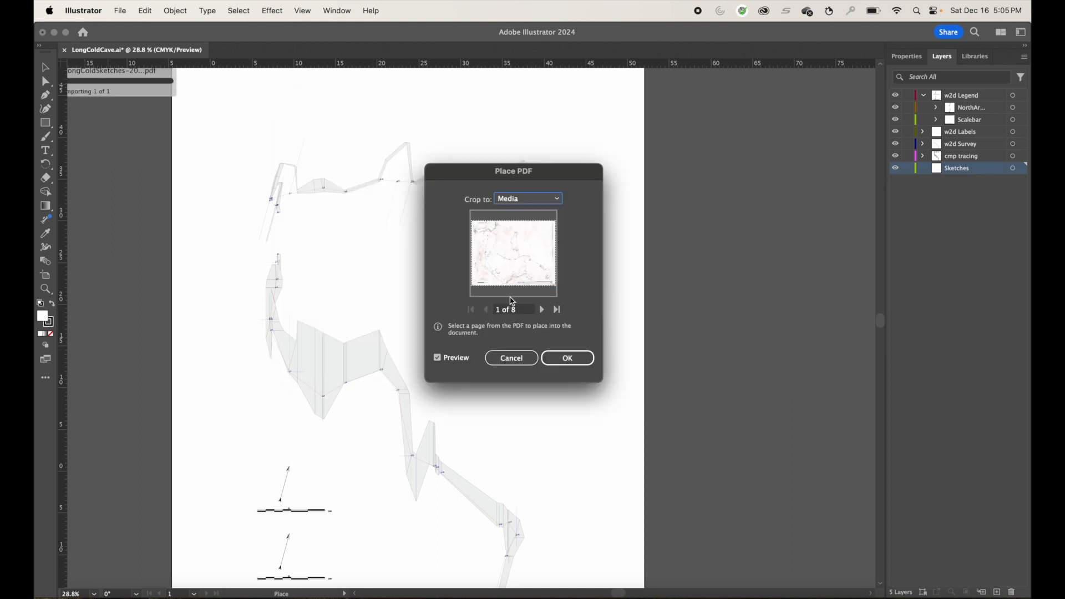
Step: Preview the sketch PDF's pages through to the last one and return to page 1
{"action": "left_click", "coordinate": [543, 310]}
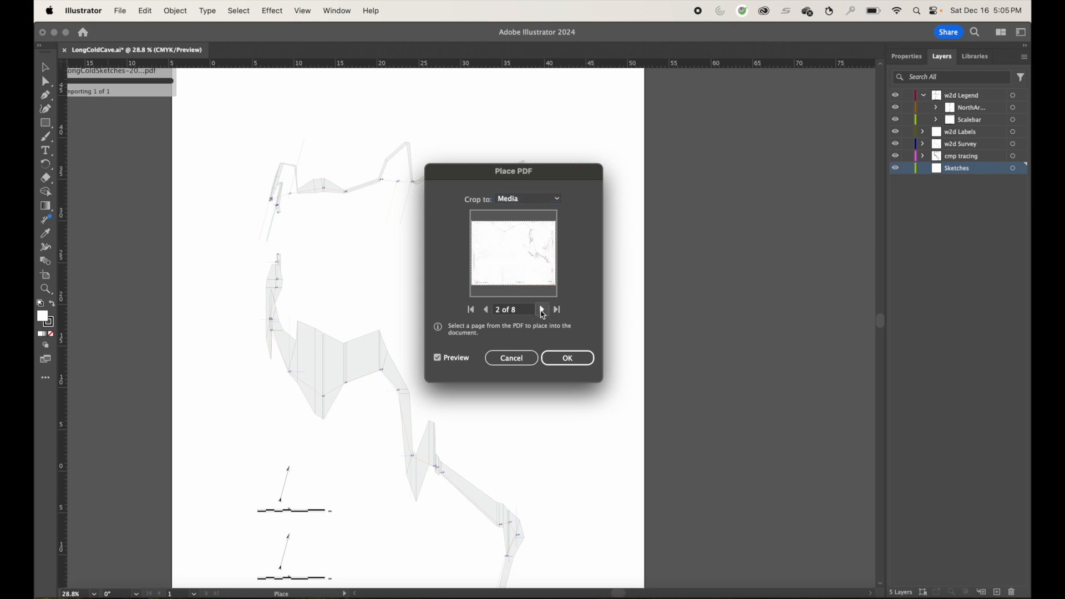
{"action": "left_click", "coordinate": [543, 311]}
{"action": "left_click", "coordinate": [542, 310]}
{"action": "left_click", "coordinate": [542, 310]}
{"action": "left_click", "coordinate": [542, 310]}
{"action": "left_click", "coordinate": [541, 310]}
{"action": "left_click", "coordinate": [541, 310]}
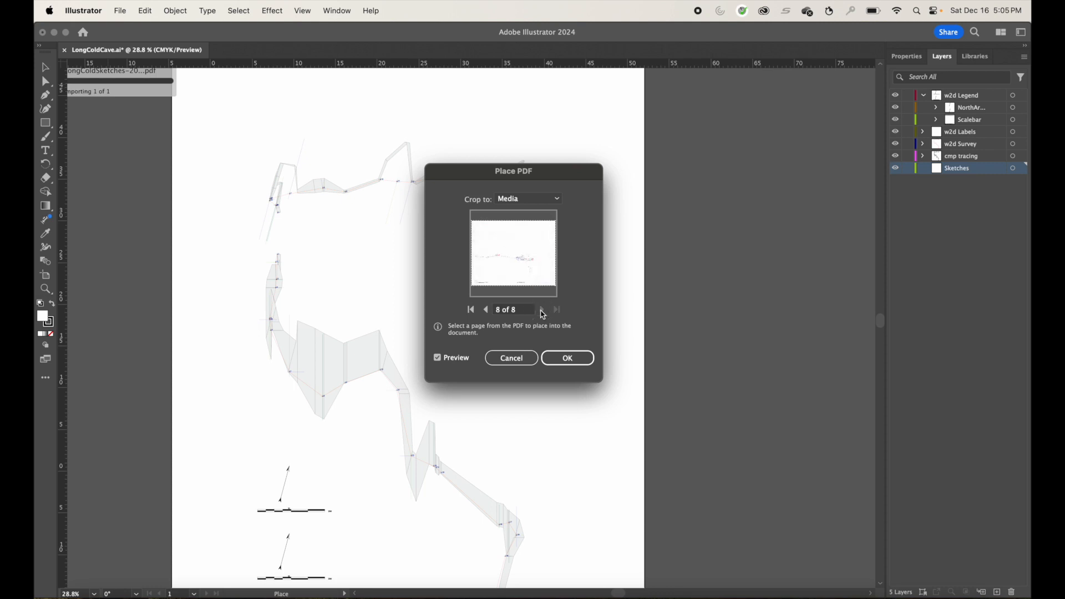
{"action": "left_click", "coordinate": [486, 310]}
{"action": "left_click", "coordinate": [486, 310]}
{"action": "left_click", "coordinate": [486, 310]}
{"action": "left_click", "coordinate": [486, 310]}
{"action": "left_click", "coordinate": [486, 310]}
{"action": "left_click", "coordinate": [486, 310]}
{"action": "left_click", "coordinate": [486, 310]}
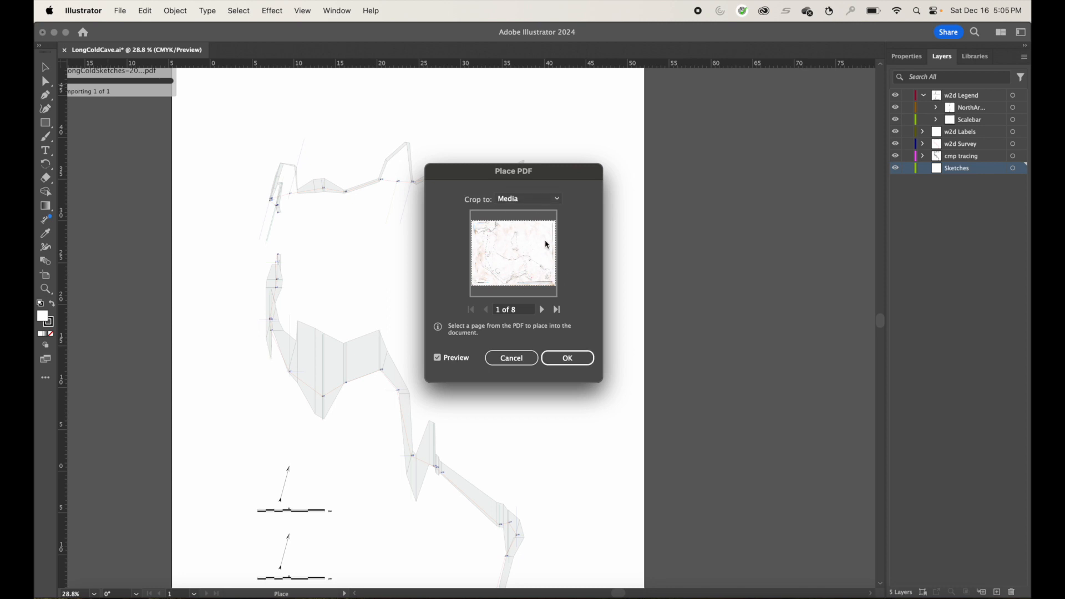
Step: Place page 1 of the PDF, cropped to Media, over the upper survey profile and deselect it
{"action": "left_click", "coordinate": [531, 199]}
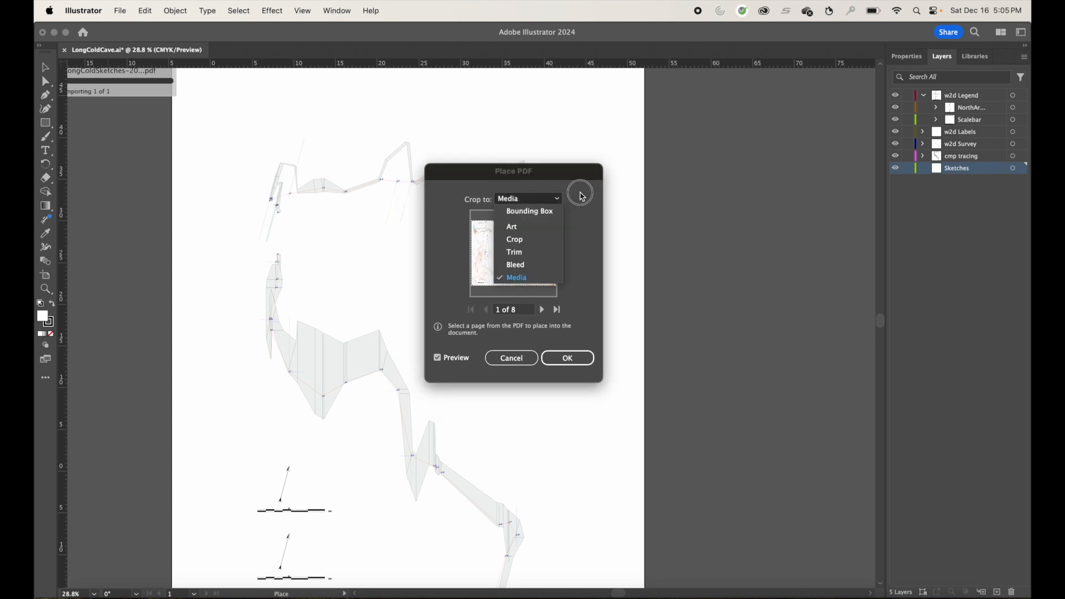
{"action": "left_click", "coordinate": [591, 208]}
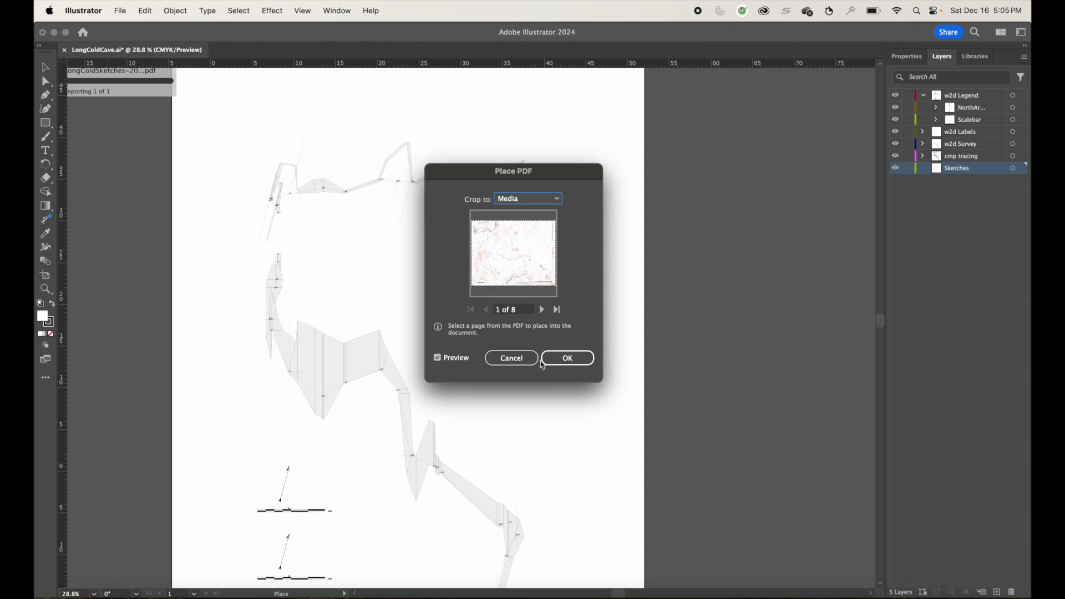
{"action": "left_click", "coordinate": [580, 361]}
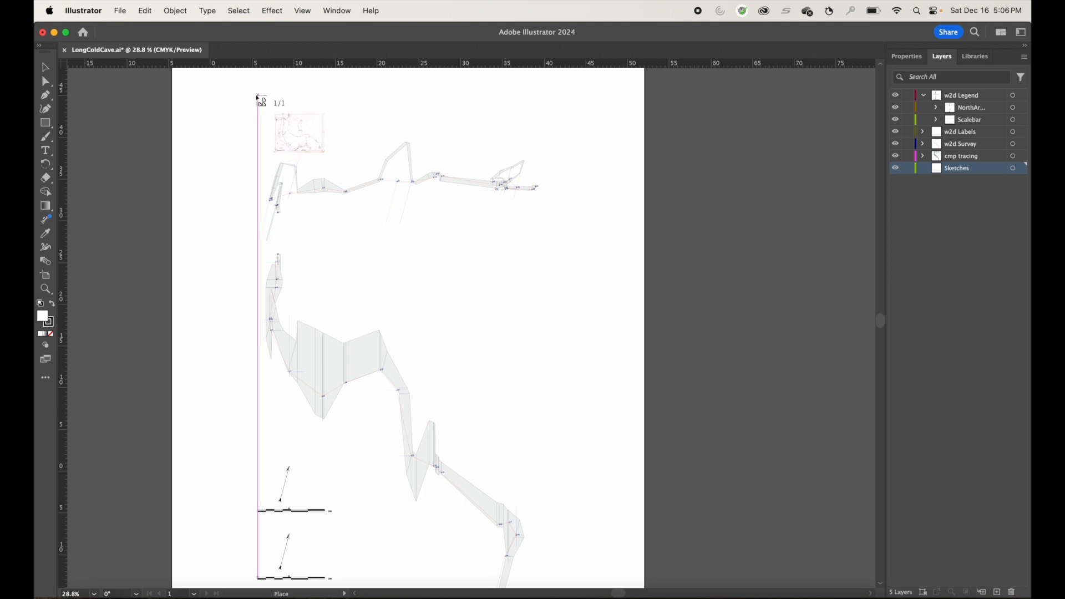
{"action": "left_click", "coordinate": [258, 96]}
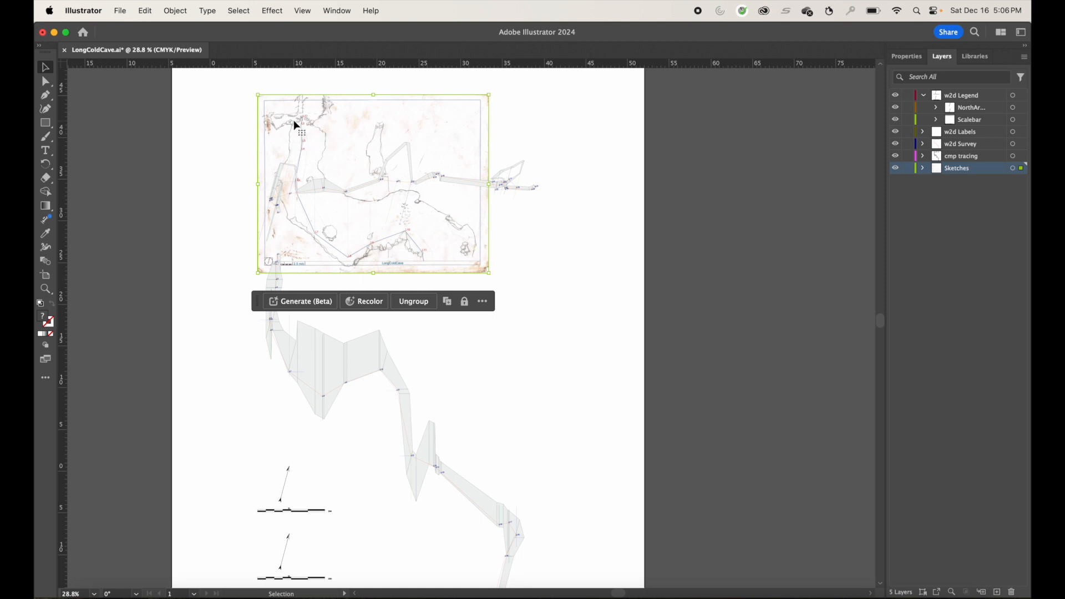
{"action": "left_click", "coordinate": [223, 133]}
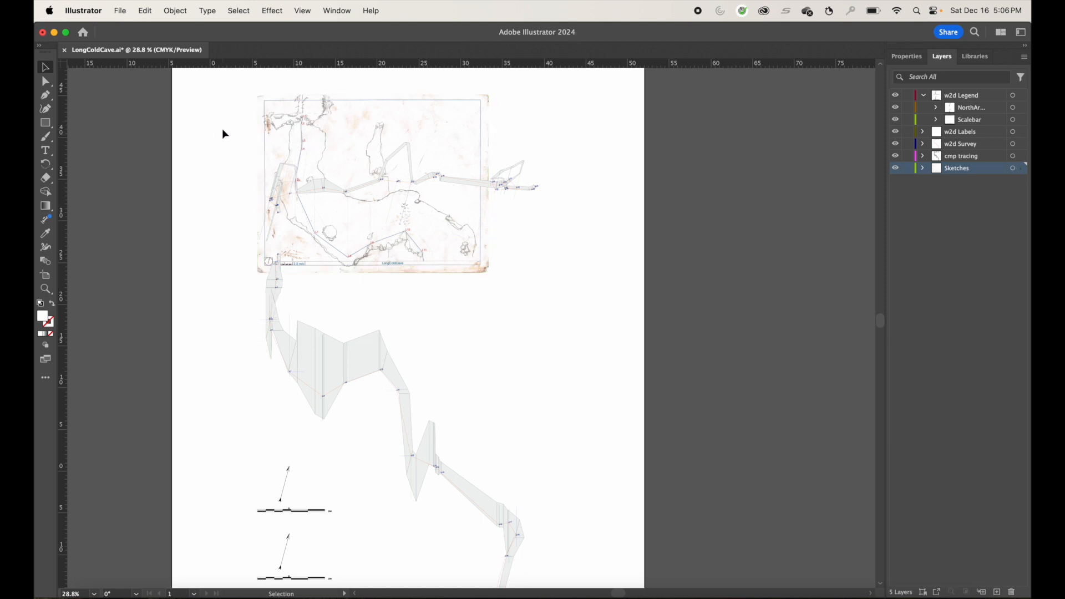
Step: Place page 2 of LongColdSketches-20230915.pdf near the artboard's upper-left corner, overlapping the first sketch
{"action": "left_click", "coordinate": [121, 12]}
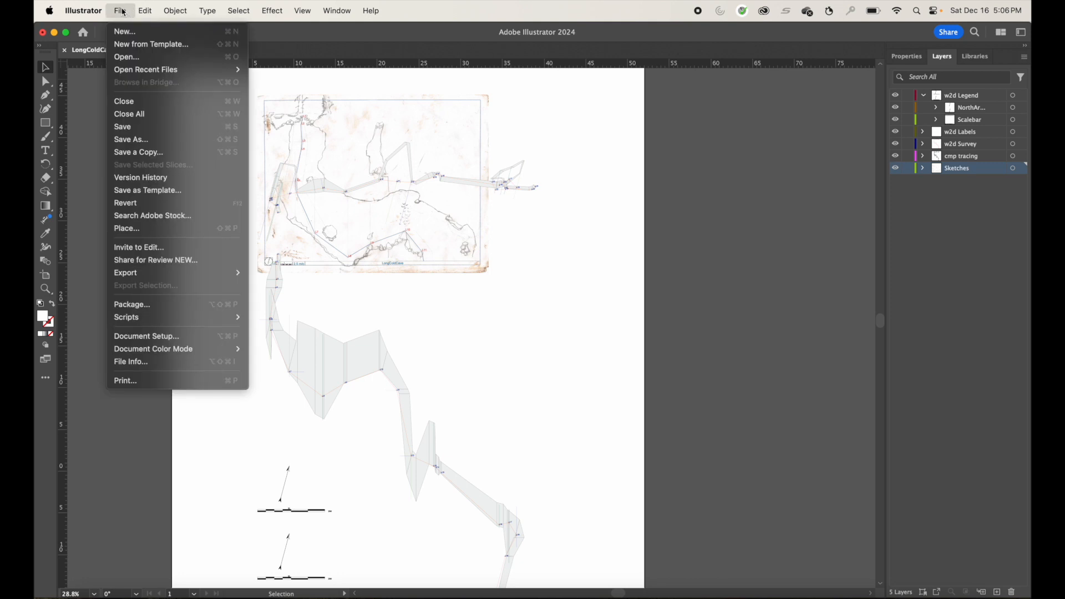
{"action": "left_click", "coordinate": [225, 236]}
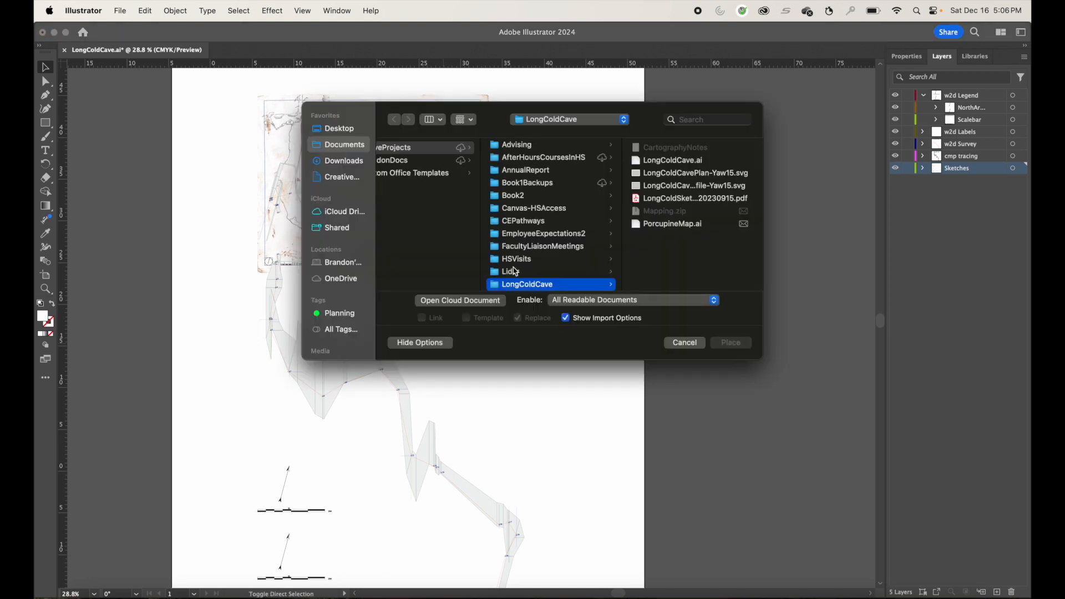
{"action": "left_click", "coordinate": [676, 199]}
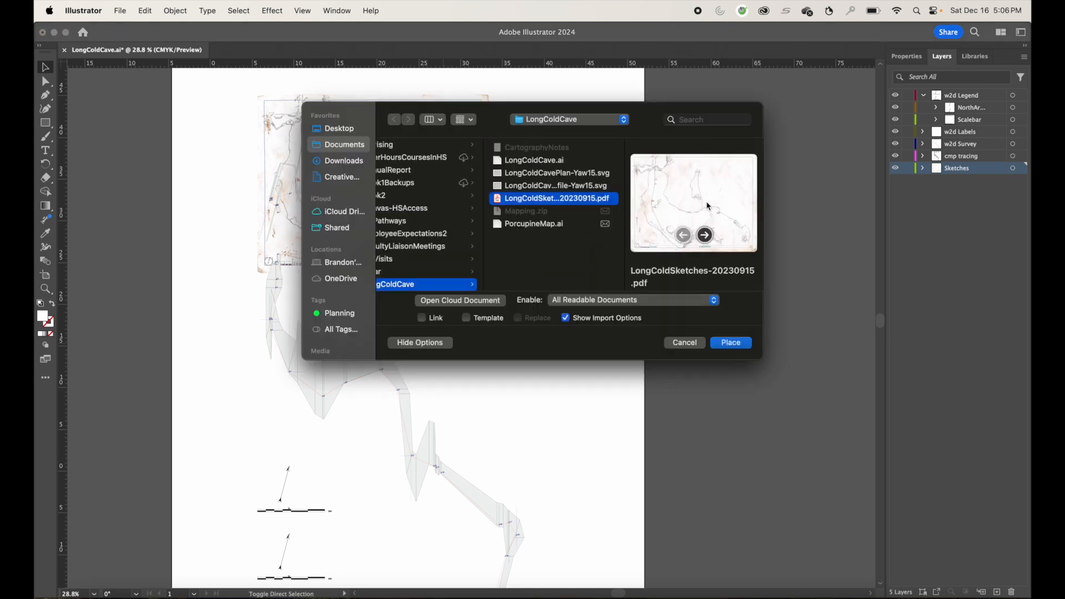
{"action": "left_click", "coordinate": [731, 344]}
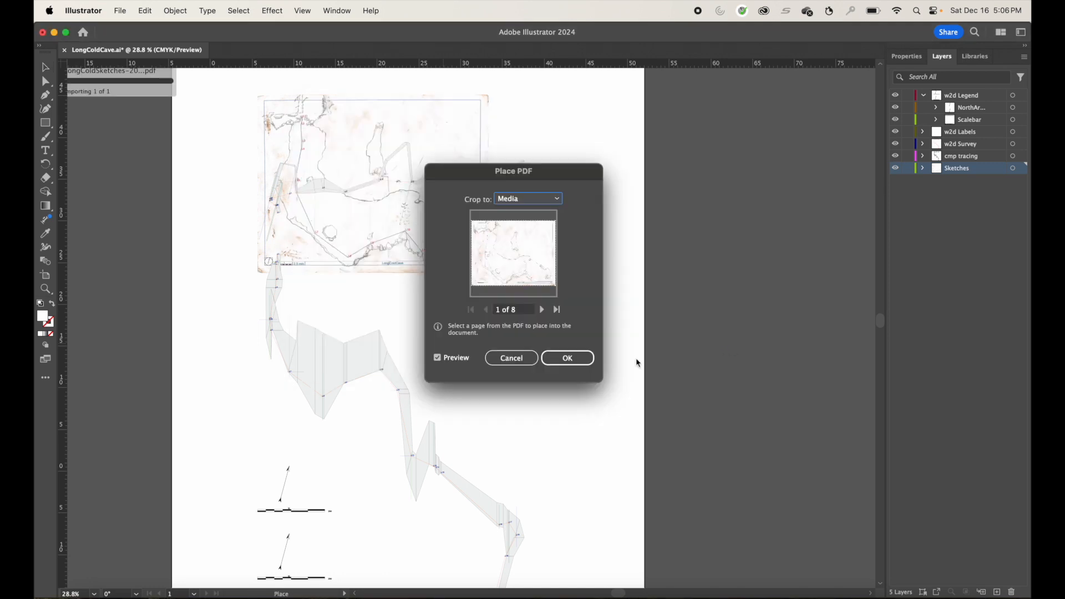
{"action": "left_click", "coordinate": [542, 309]}
{"action": "left_click", "coordinate": [566, 356]}
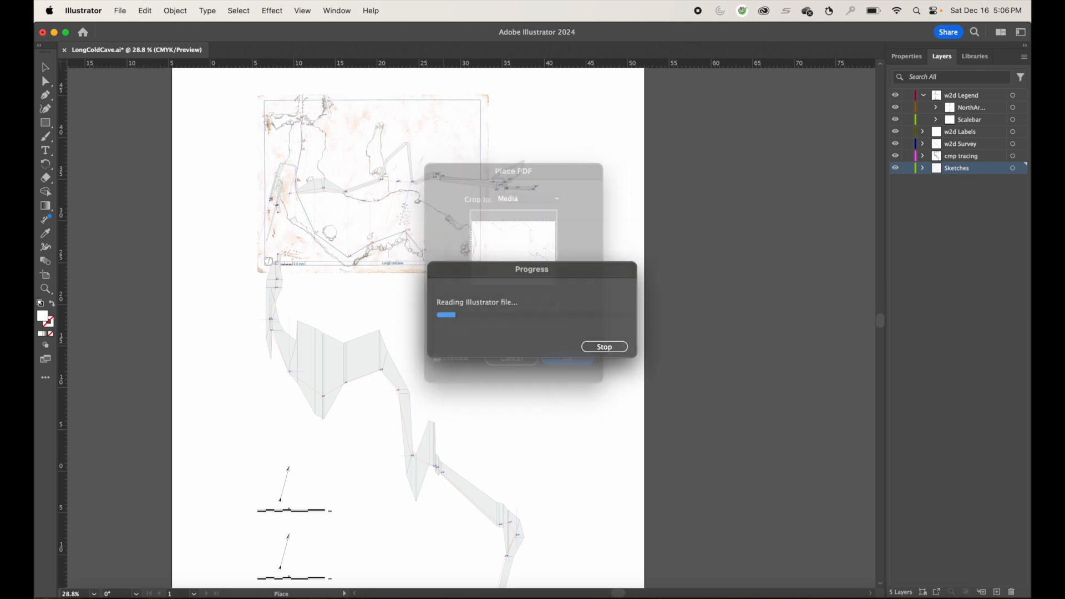
{"action": "left_click", "coordinate": [212, 91]}
Step: Place the remaining pages of LongColdSketches-20230915.pdf beside and below the first two sketches
{"action": "key", "text": "super+shift+p"}
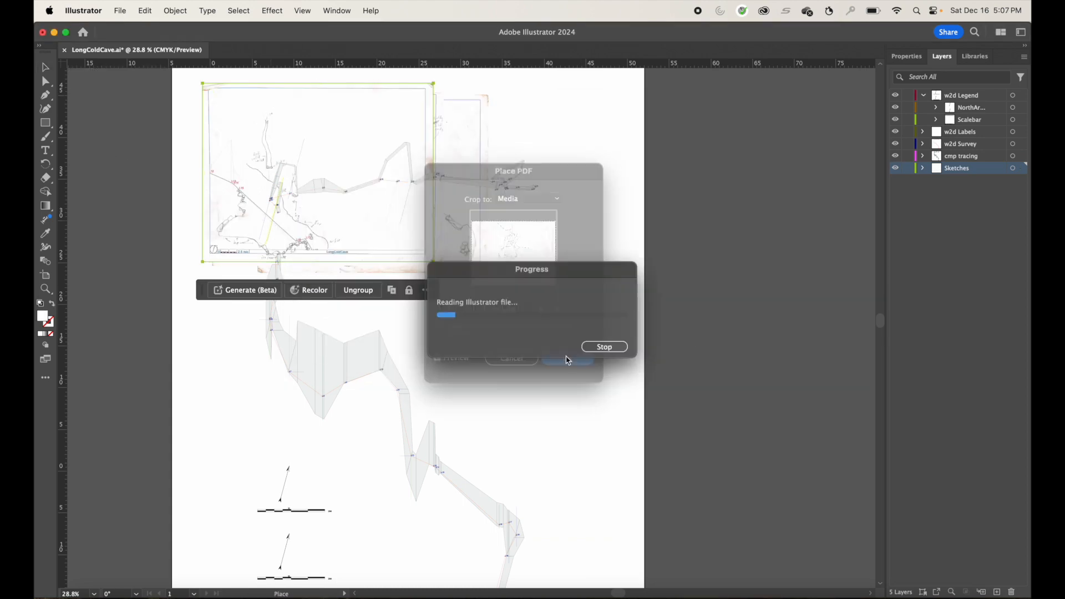
{"action": "left_click", "coordinate": [731, 342]}
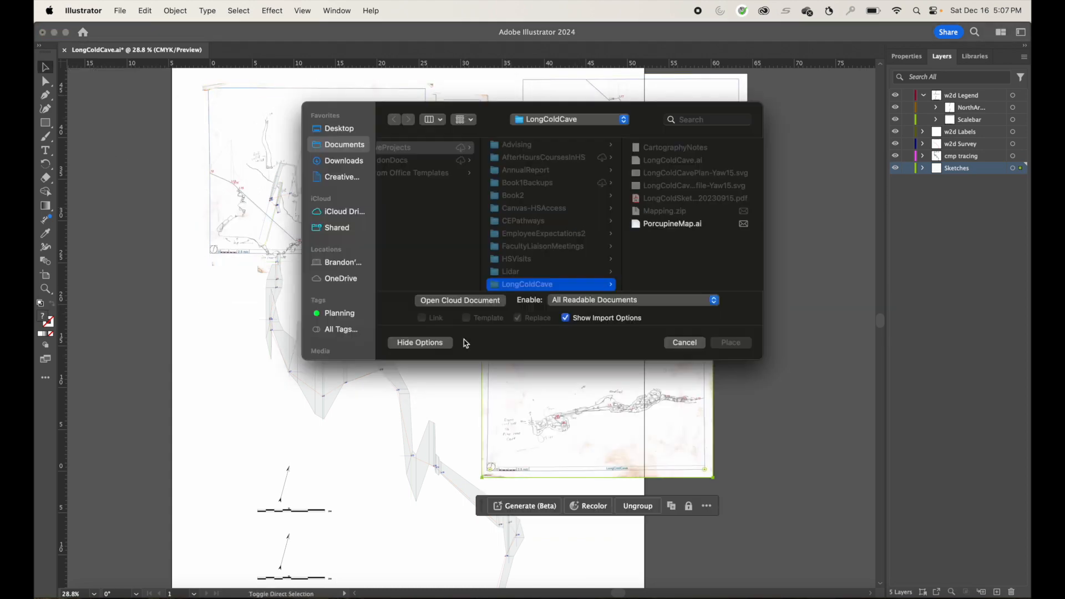
{"action": "left_click", "coordinate": [401, 291]}
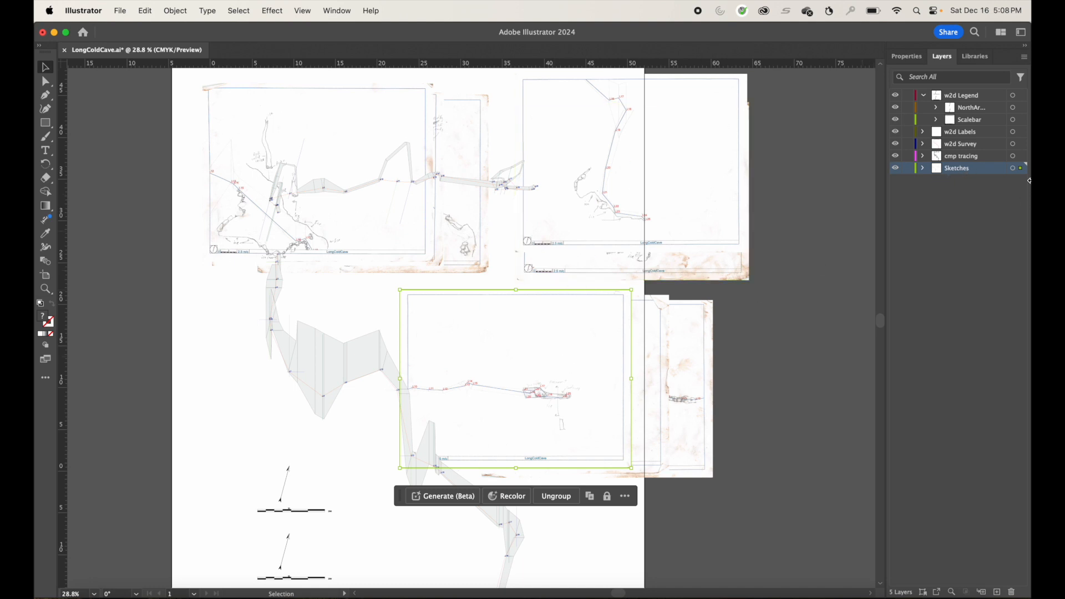
Step: Move the selected profile sketch to the w2d Labels layer, return it to the Sketches layer, and deselect it
{"action": "left_click_drag", "start_coordinate": [1022, 171], "coordinate": [1024, 131]}
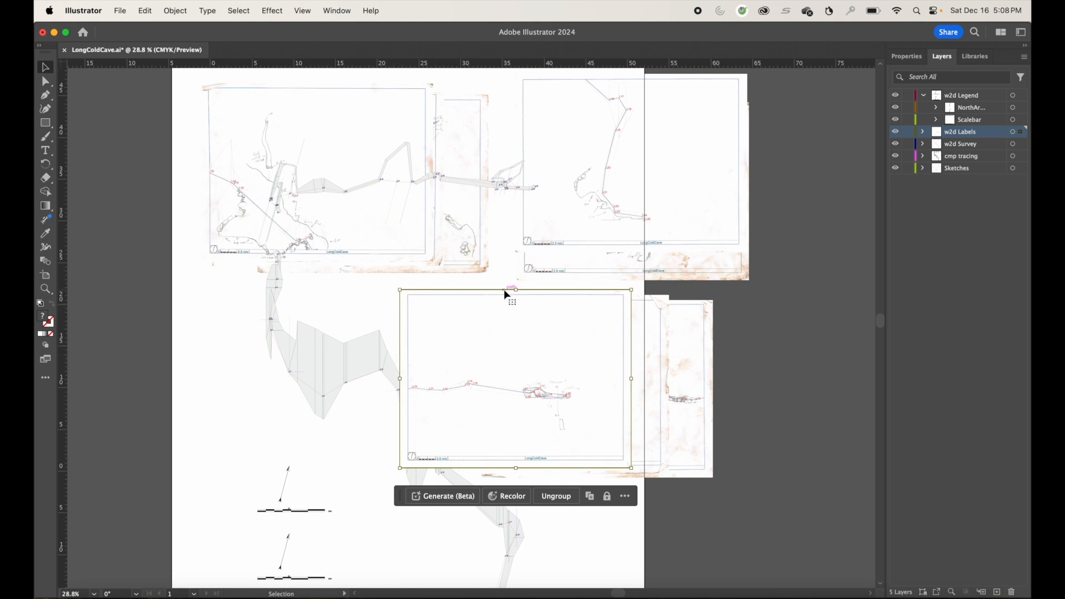
{"action": "left_click", "coordinate": [368, 288]}
{"action": "left_click", "coordinate": [431, 300]}
{"action": "left_click_drag", "start_coordinate": [1021, 131], "coordinate": [1022, 168]}
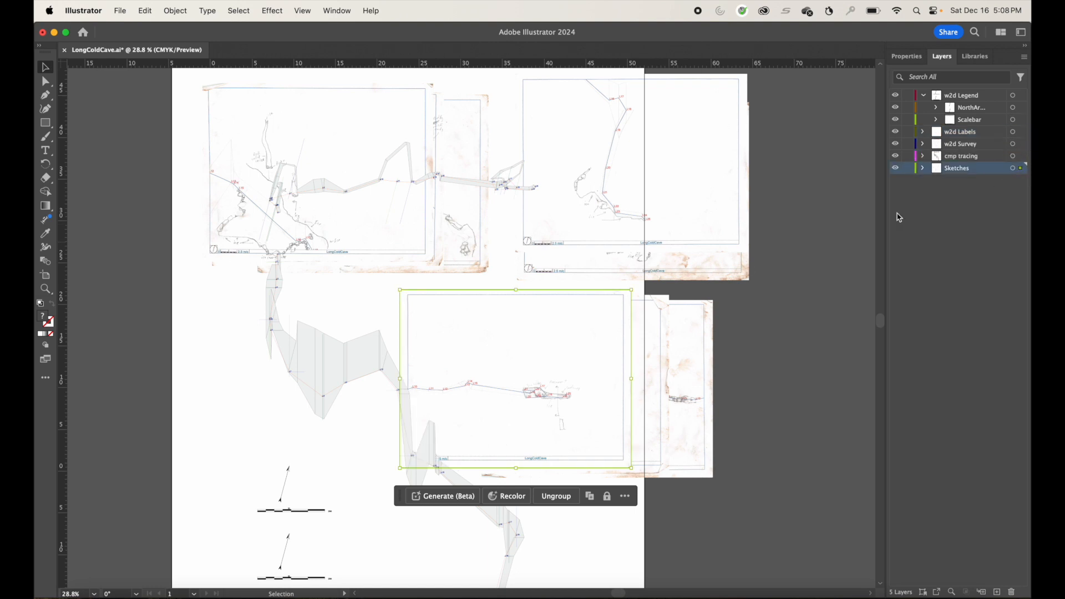
{"action": "left_click", "coordinate": [367, 308]}
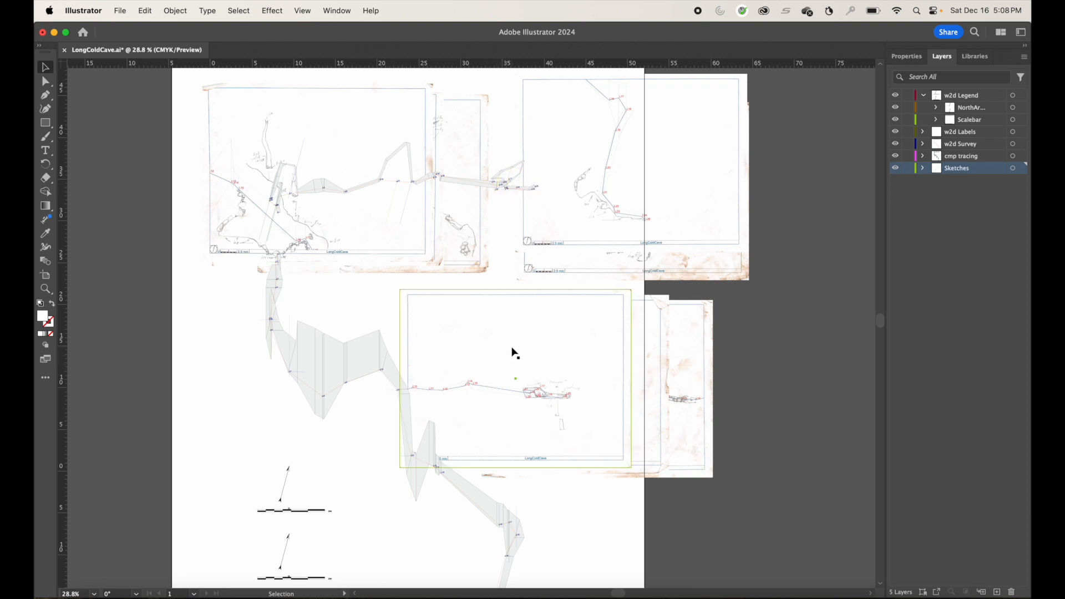
Step: Move the profile sketch onto the upper survey profile, aligning its station L25 with the matching survey station
{"action": "mouse_move", "coordinate": [515, 355]}
{"action": "left_mouse_down"}
{"action": "mouse_move", "coordinate": [505, 209]}
{"action": "mouse_move", "coordinate": [480, 150]}
{"action": "mouse_move", "coordinate": [511, 202]}
{"action": "mouse_move", "coordinate": [791, 428]}
{"action": "mouse_move", "coordinate": [782, 432]}
{"action": "left_mouse_up"}
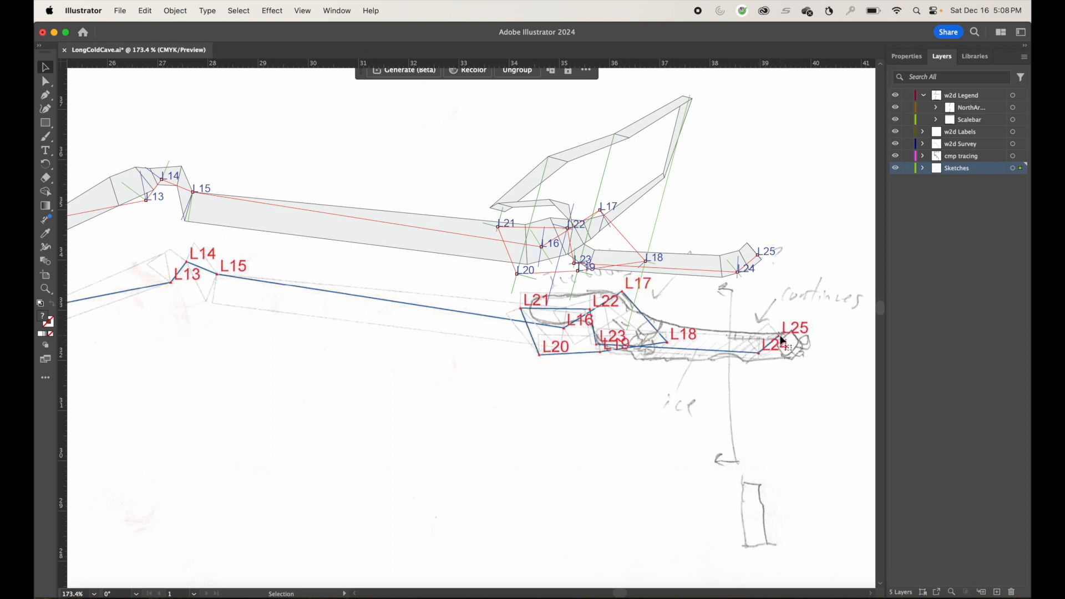
{"action": "left_click_drag", "start_coordinate": [781, 342], "coordinate": [759, 258]}
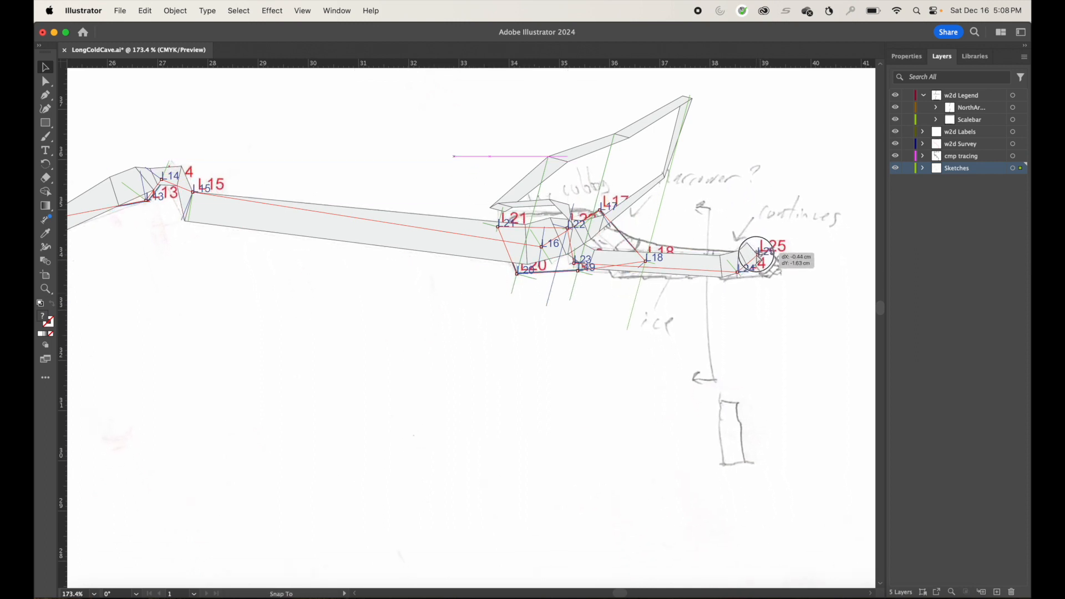
{"action": "left_click_drag", "start_coordinate": [760, 259], "coordinate": [759, 259]}
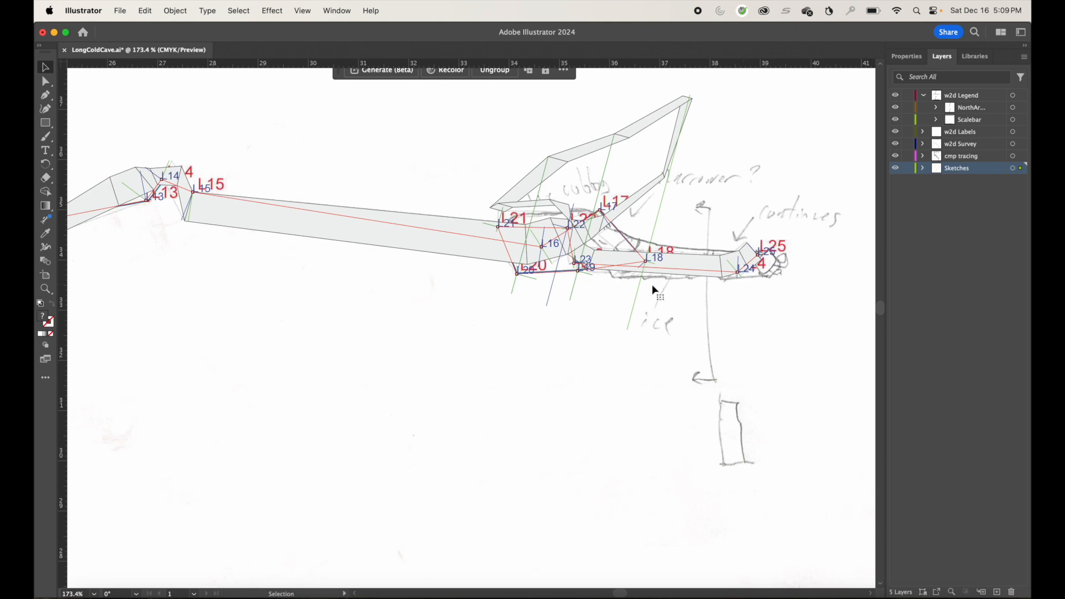
Step: Move the Sketches layer to the top of the layer stack, above w2d Legend
{"action": "left_click", "coordinate": [909, 58]}
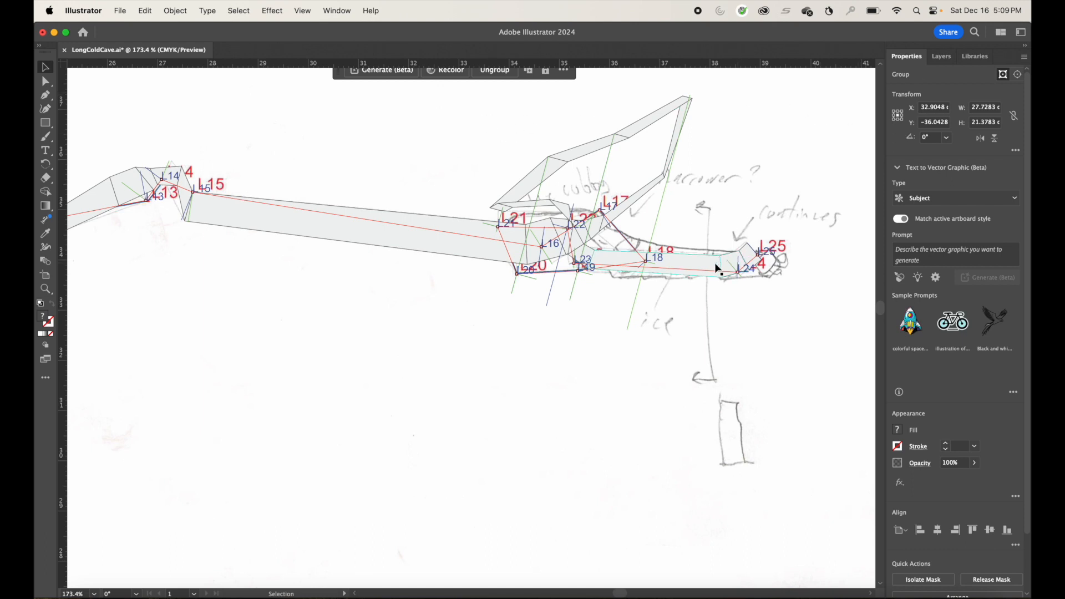
{"action": "left_click", "coordinate": [945, 62]}
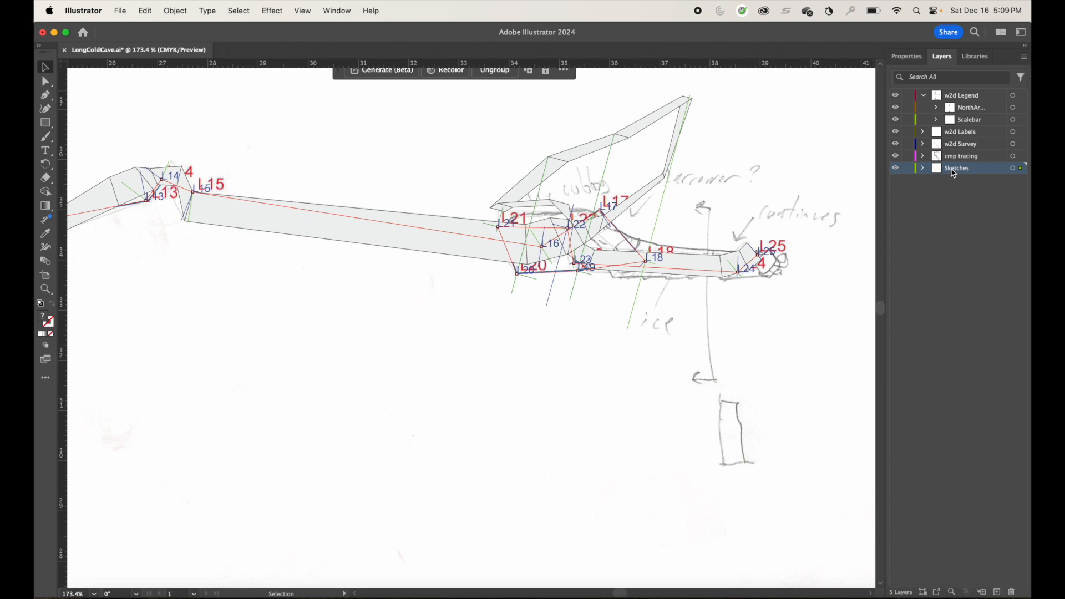
{"action": "mouse_move", "coordinate": [937, 170]}
{"action": "left_mouse_down"}
{"action": "mouse_move", "coordinate": [934, 78]}
{"action": "mouse_move", "coordinate": [933, 94]}
{"action": "left_mouse_up"}
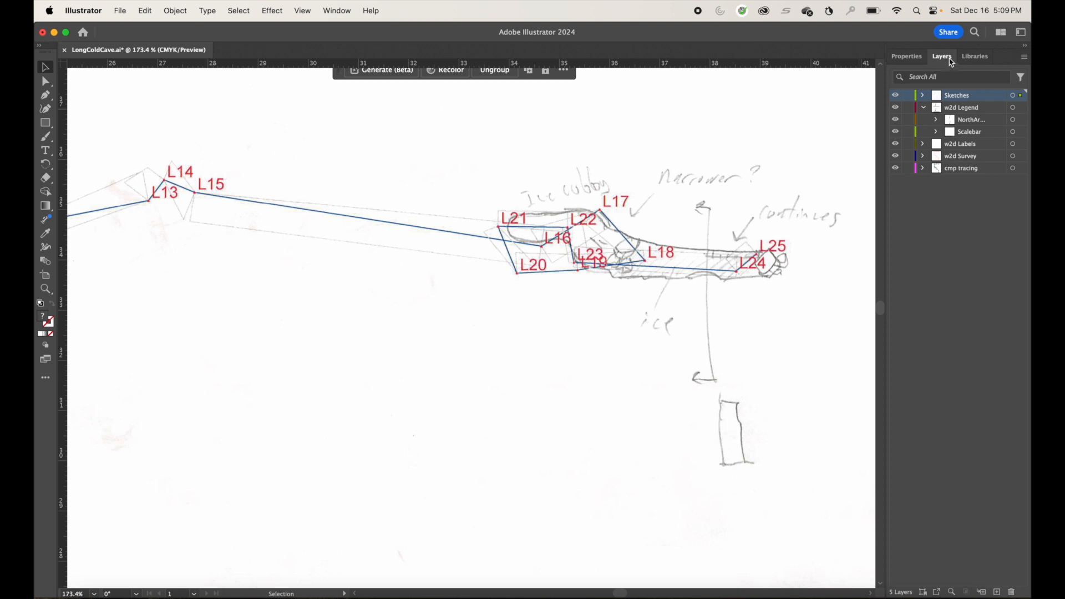
Step: Try the selected profile sketch at 50% opacity and restore it to 100%
{"action": "left_click", "coordinate": [908, 56]}
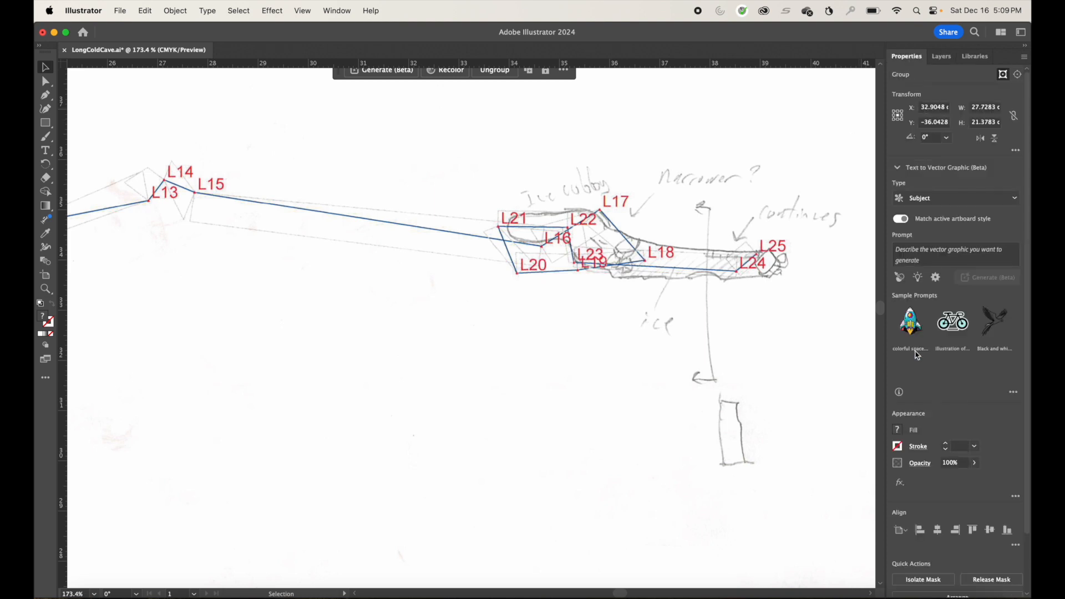
{"action": "left_click", "coordinate": [976, 465]}
{"action": "mouse_move", "coordinate": [975, 478]}
{"action": "left_mouse_down"}
{"action": "mouse_move", "coordinate": [941, 480]}
{"action": "mouse_move", "coordinate": [955, 483]}
{"action": "left_mouse_up"}
{"action": "mouse_move", "coordinate": [564, 344]}
{"action": "left_mouse_down"}
{"action": "mouse_move", "coordinate": [566, 361]}
{"action": "mouse_move", "coordinate": [567, 343]}
{"action": "left_mouse_up"}
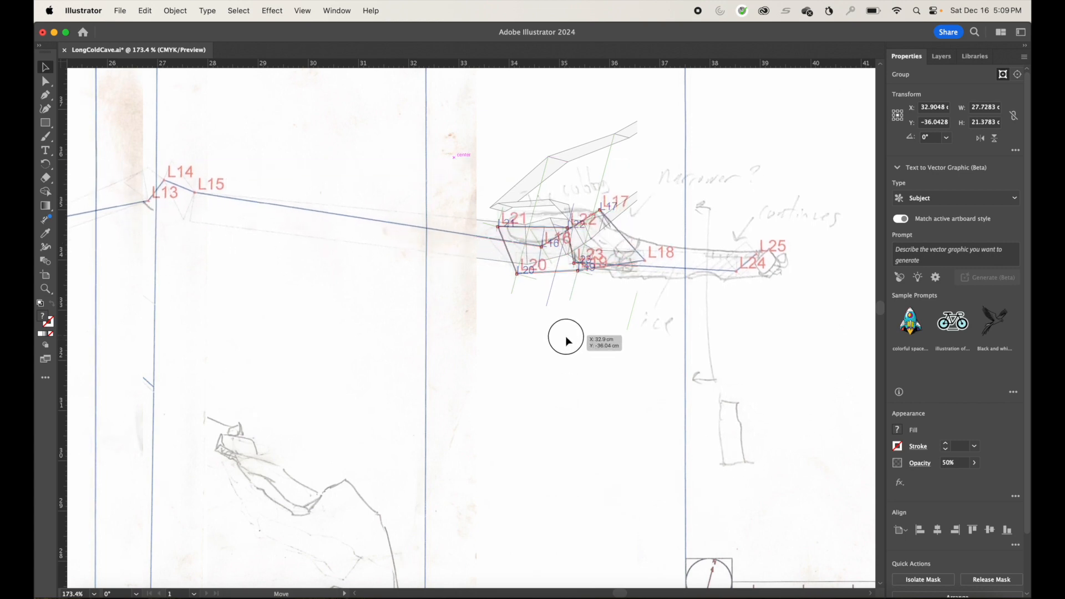
{"action": "left_click_drag", "start_coordinate": [566, 337], "coordinate": [566, 337]}
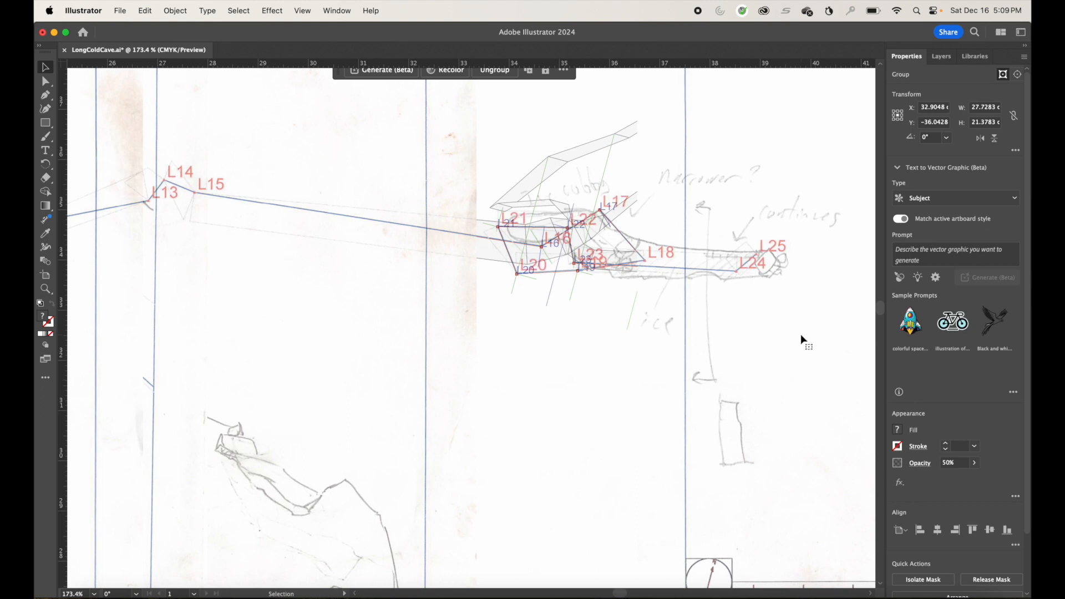
{"action": "left_click", "coordinate": [974, 462]}
{"action": "left_click_drag", "start_coordinate": [953, 483], "coordinate": [976, 478]}
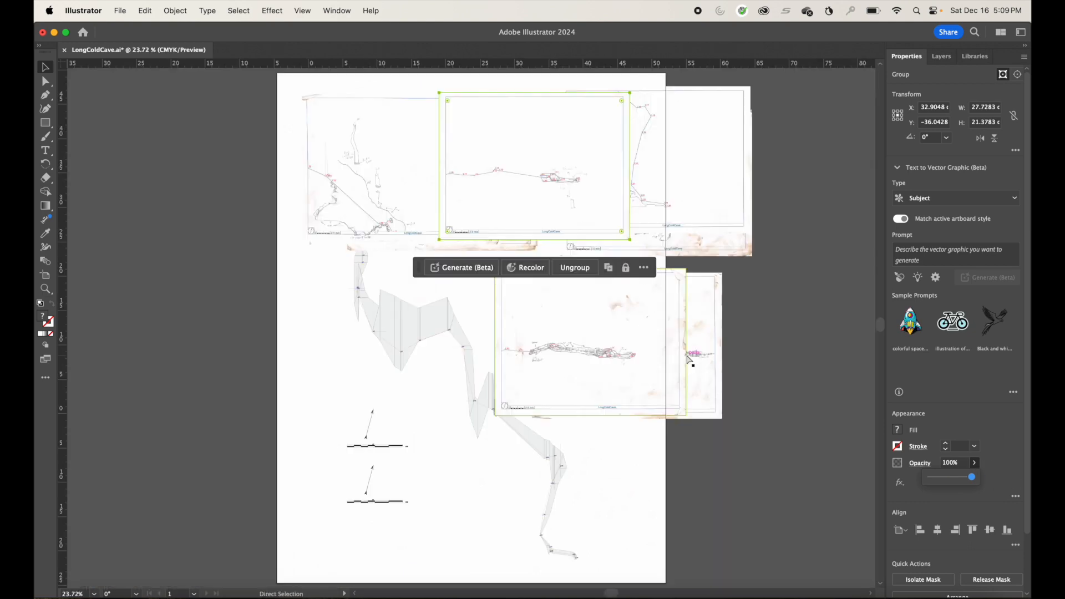
Step: Gather the scattered sketches into one overlapping stack at the artboard's upper-left corner
{"action": "key", "text": "super+0"}
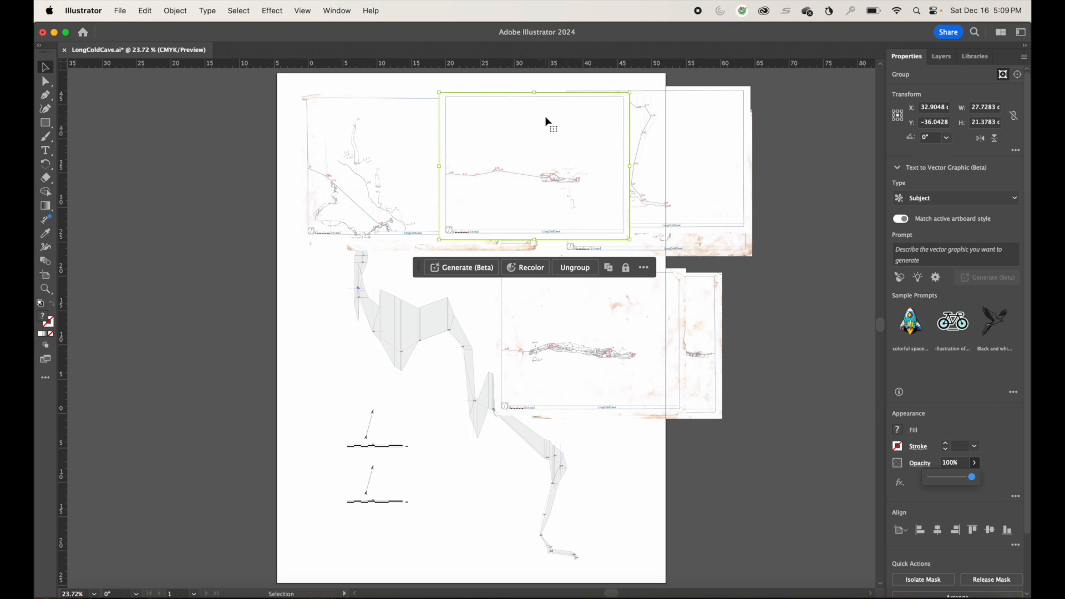
{"action": "left_click_drag", "start_coordinate": [573, 127], "coordinate": [423, 116]}
{"action": "left_click_drag", "start_coordinate": [726, 118], "coordinate": [448, 107]}
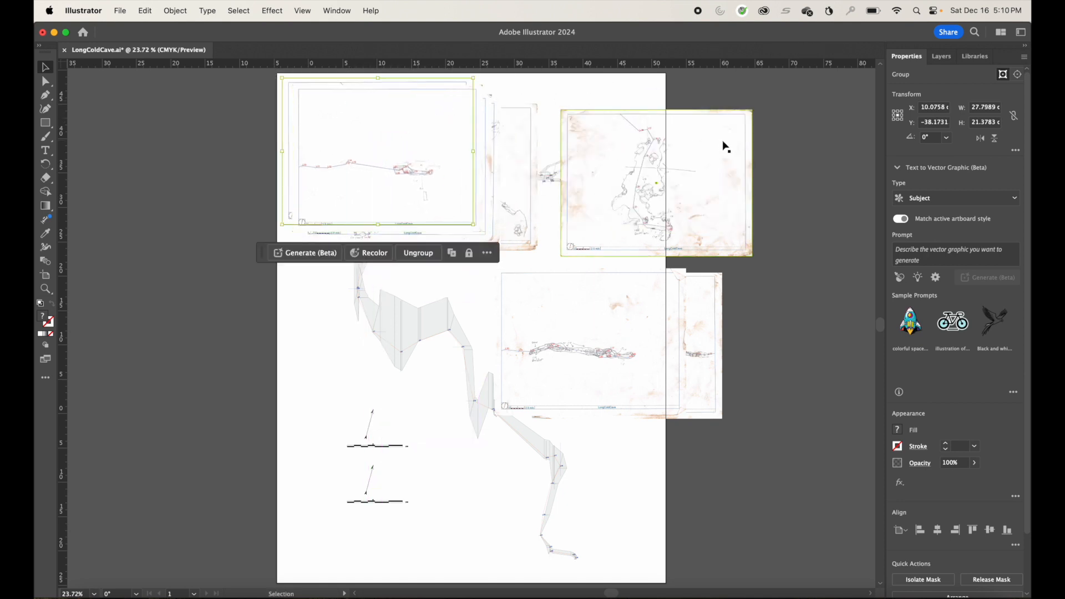
{"action": "left_click_drag", "start_coordinate": [726, 148], "coordinate": [445, 115]}
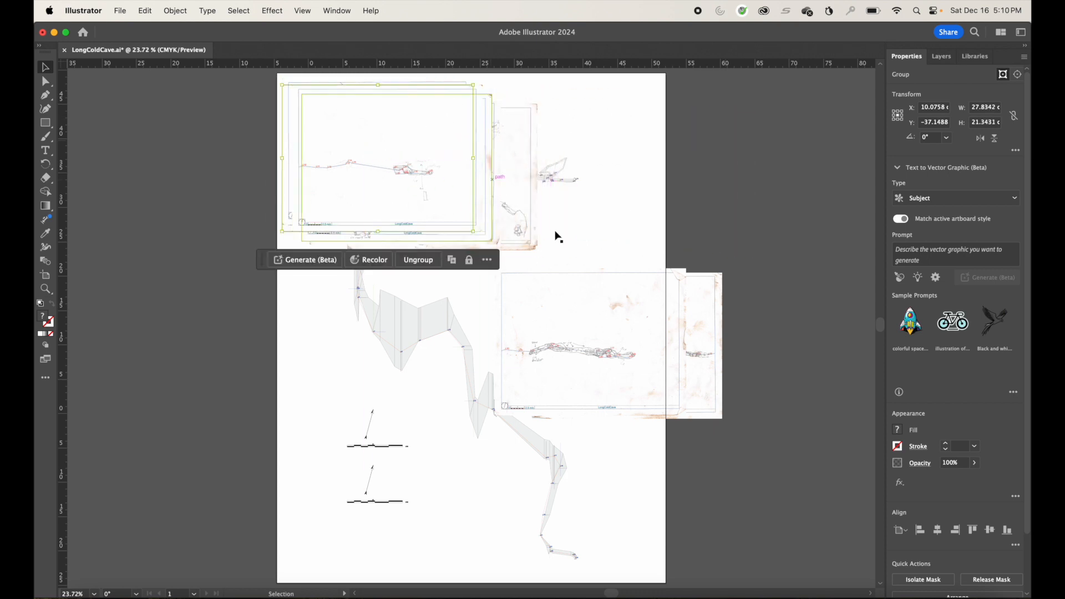
{"action": "left_click_drag", "start_coordinate": [638, 301], "coordinate": [424, 128]}
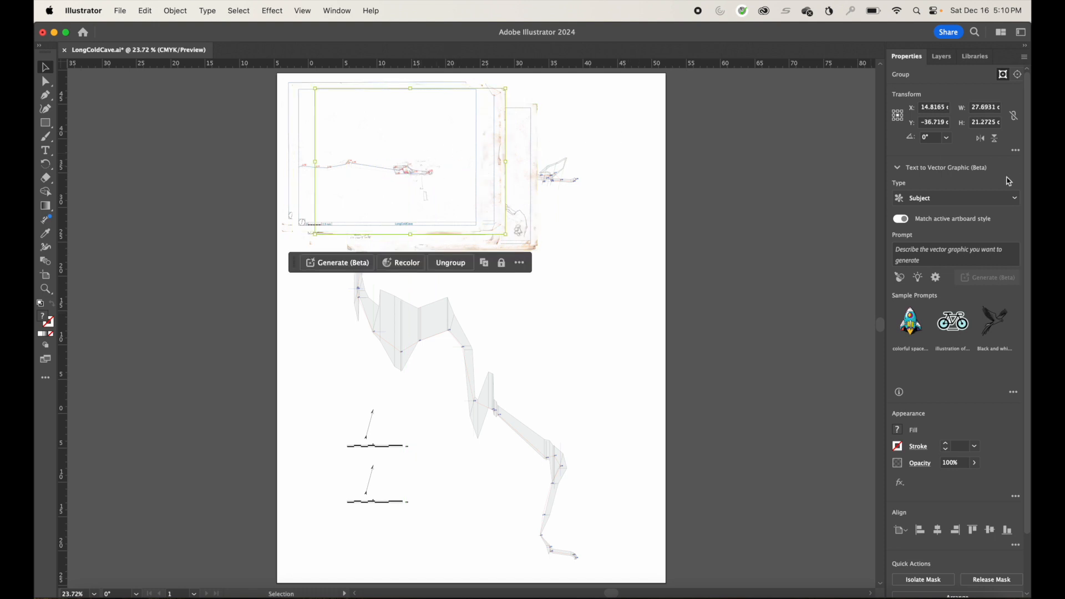
Step: Lock every layer except Sketches and deselect the sketch
{"action": "left_click", "coordinate": [942, 57]}
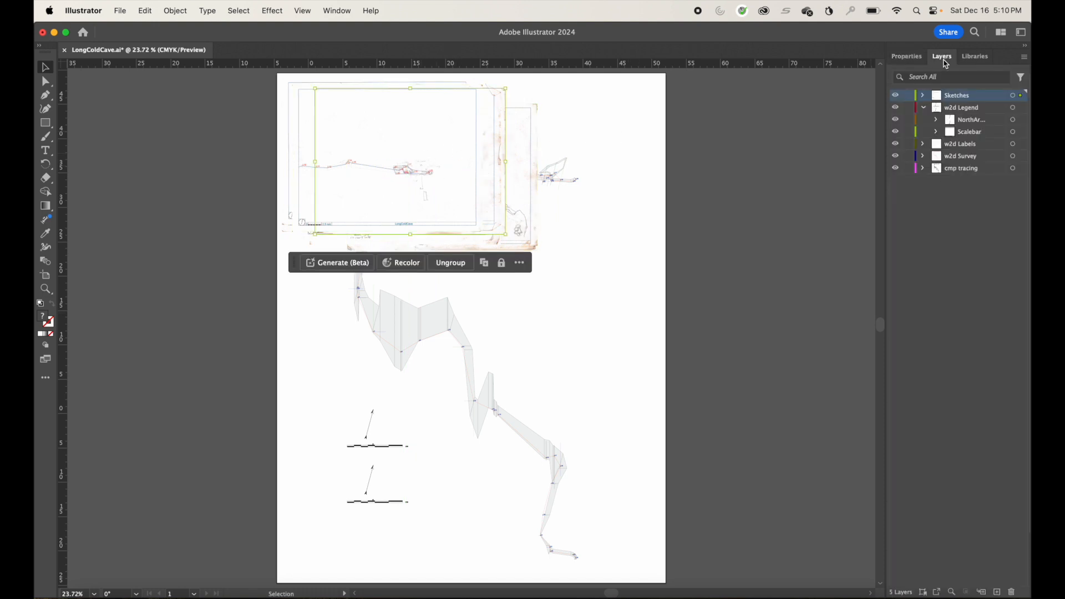
{"action": "left_click_drag", "start_coordinate": [908, 98], "coordinate": [908, 168]}
{"action": "left_click", "coordinate": [908, 96]}
{"action": "left_click", "coordinate": [419, 209]}
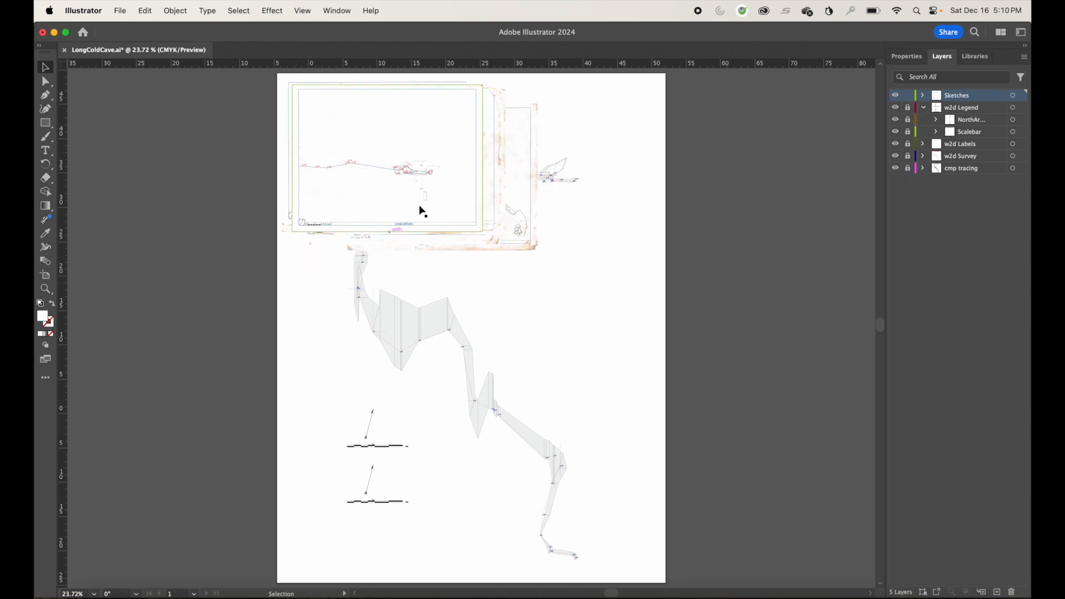
Step: Select all the sketches and move them together upward, clear of station L1 on the plan survey
{"action": "key", "text": "space"}
{"action": "left_click_drag", "start_coordinate": [297, 211], "coordinate": [364, 273]}
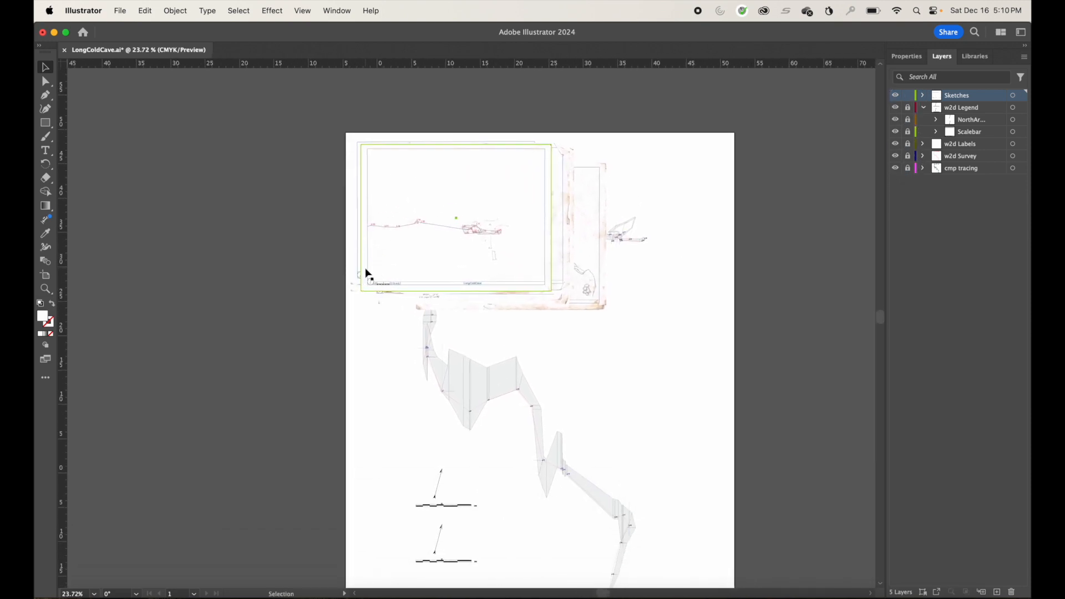
{"action": "key", "text": "space"}
{"action": "key", "text": "space"}
{"action": "key", "text": "super+space"}
{"action": "left_click_drag", "start_coordinate": [373, 273], "coordinate": [607, 447]}
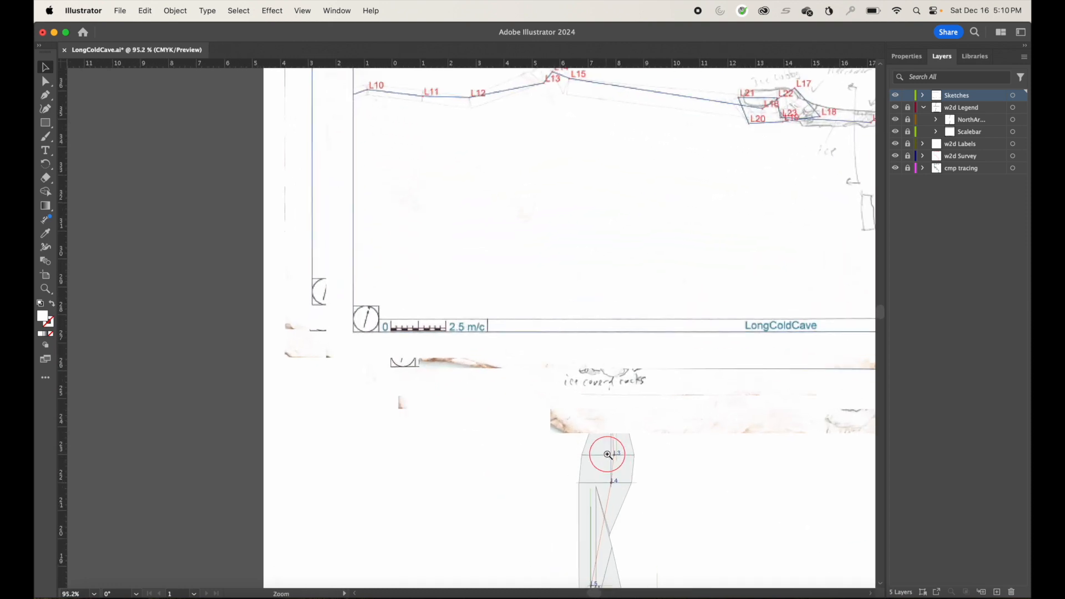
{"action": "left_click_drag", "start_coordinate": [458, 341], "coordinate": [507, 361]}
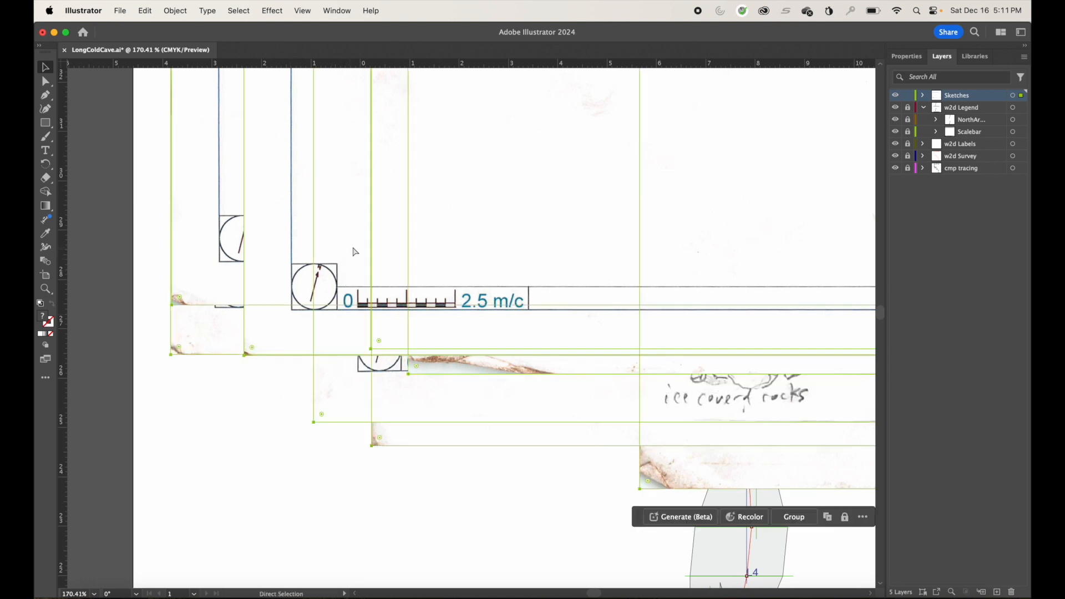
{"action": "key", "text": "super+a"}
{"action": "left_click_drag", "start_coordinate": [452, 258], "coordinate": [475, 85]}
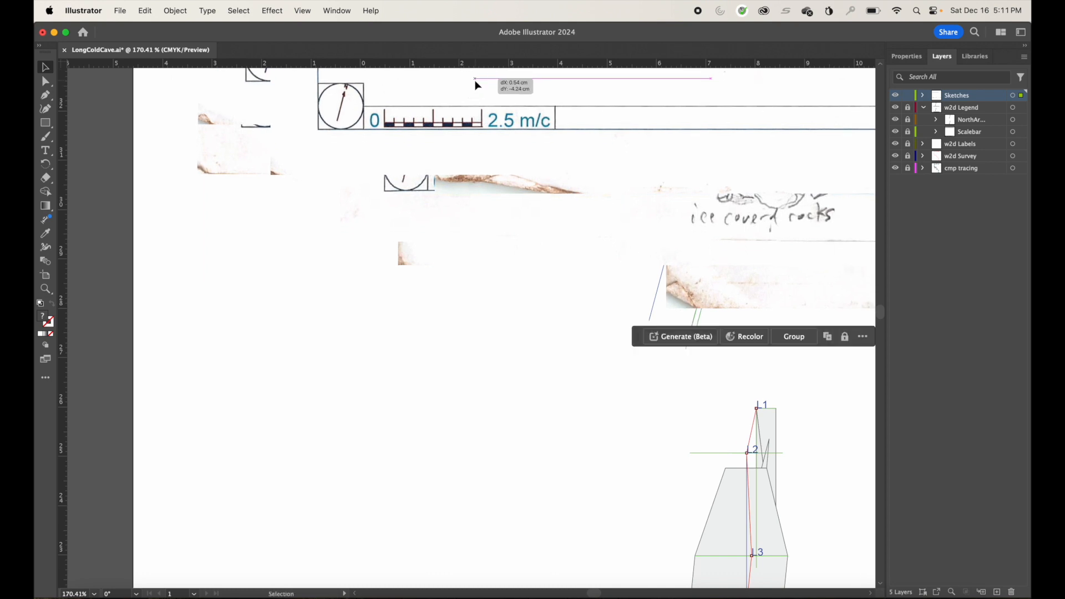
{"action": "left_click_drag", "start_coordinate": [395, 114], "coordinate": [415, 84]}
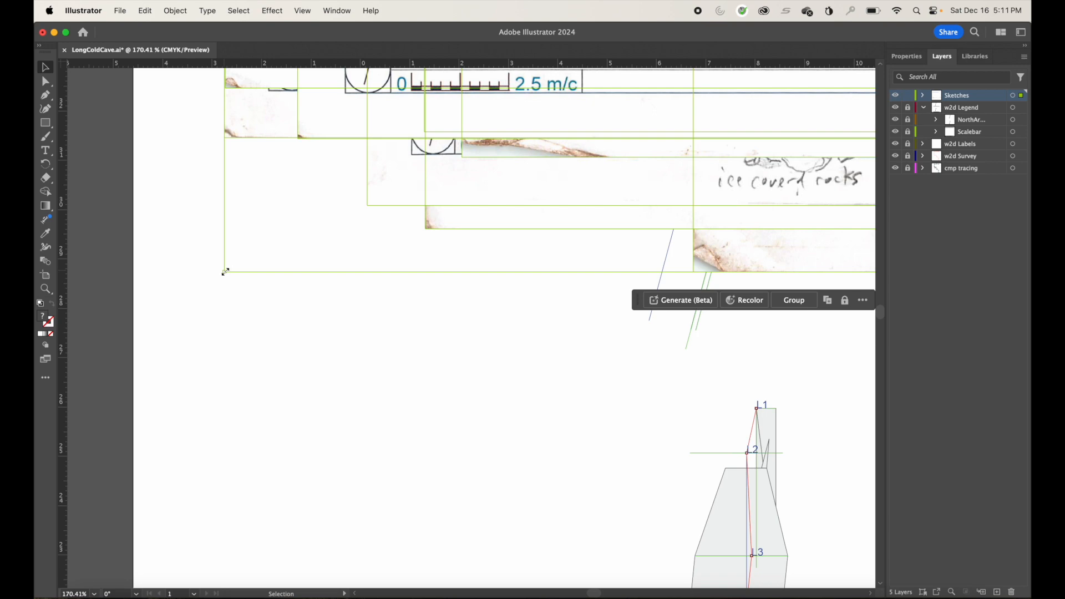
Step: Try to resize all the selected sketches together from their lower-left corner and undo the distorted scaling
{"action": "key", "text": "super+minus"}
{"action": "key", "text": "super+minus"}
{"action": "key", "text": "super+minus"}
{"action": "key", "text": "super+minus"}
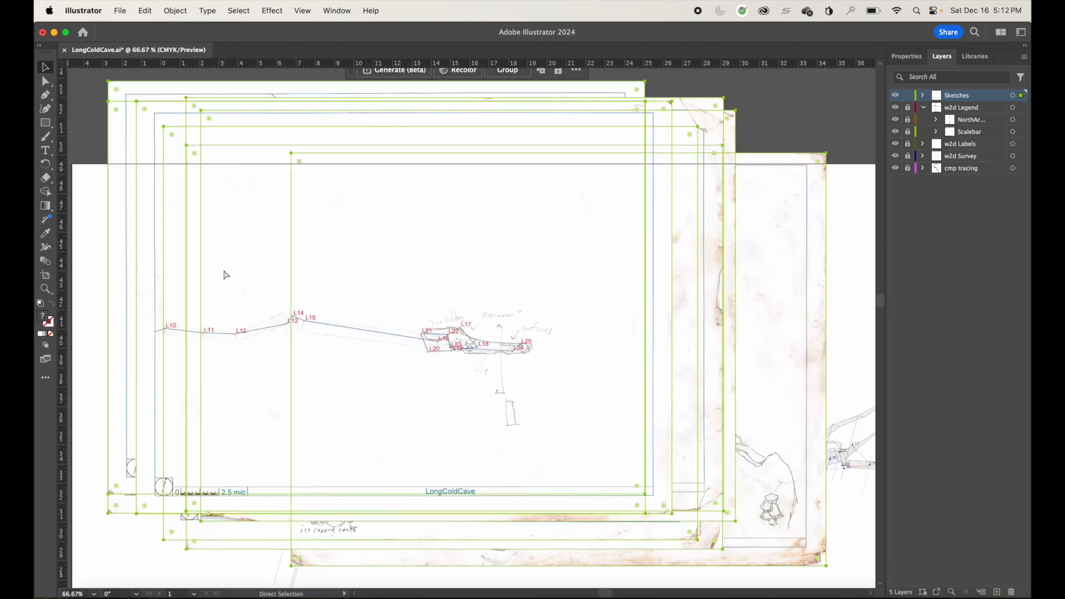
{"action": "key", "text": "super+plus"}
{"action": "key", "text": "super+plus"}
{"action": "key", "text": "super+plus"}
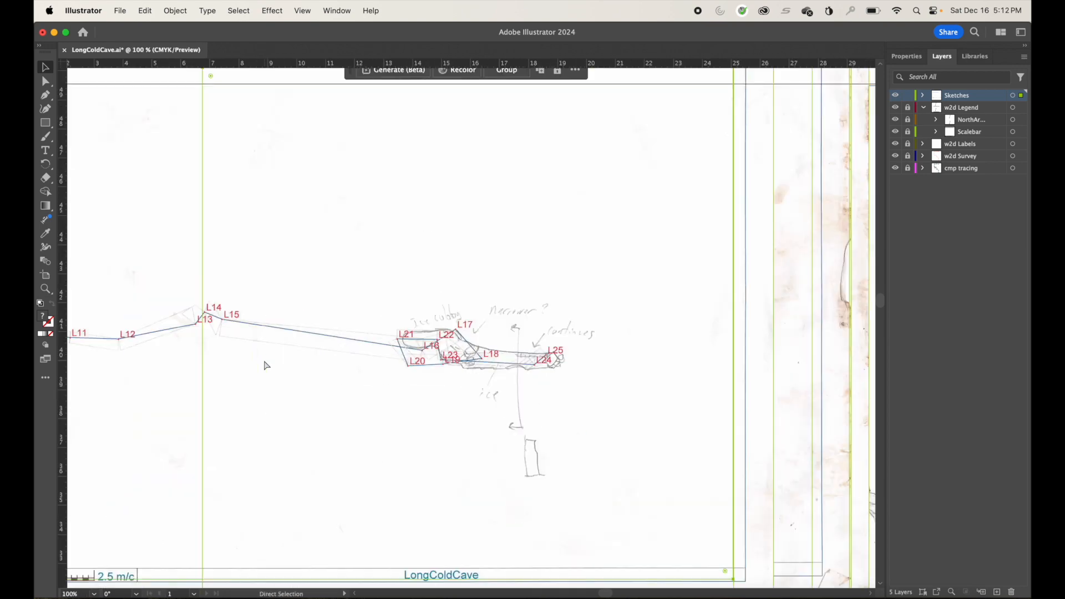
{"action": "key", "text": "v"}
{"action": "scroll", "coordinate": [295, 347], "scroll_direction": "down", "scroll_amount": 10}
{"action": "scroll", "coordinate": [295, 348], "scroll_direction": "left", "scroll_amount": 12}
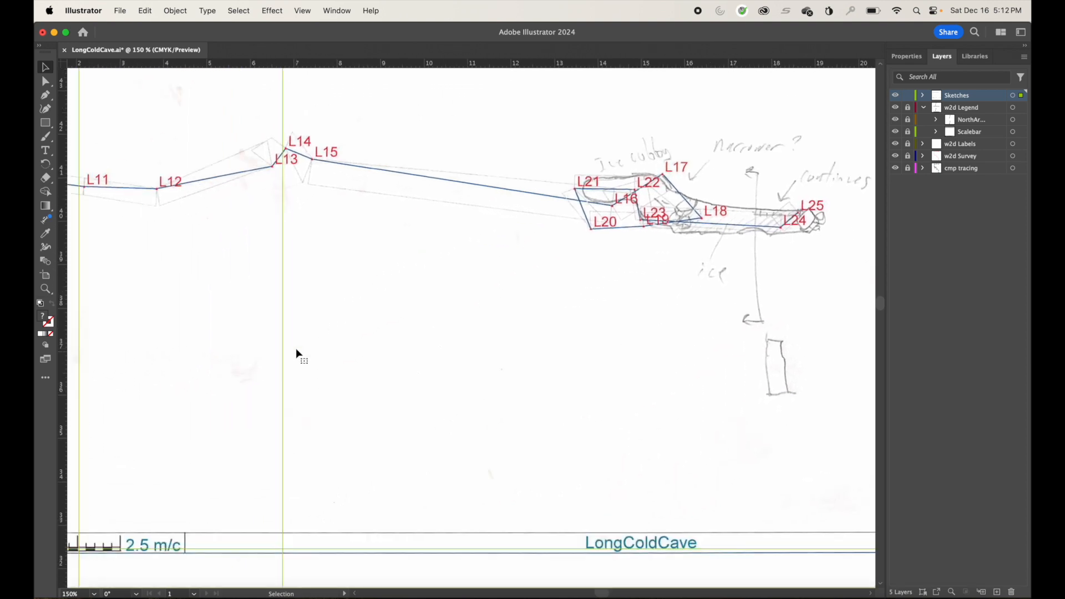
{"action": "scroll", "coordinate": [295, 348], "scroll_direction": "down", "scroll_amount": 5}
{"action": "scroll", "coordinate": [295, 348], "scroll_direction": "left", "scroll_amount": 8}
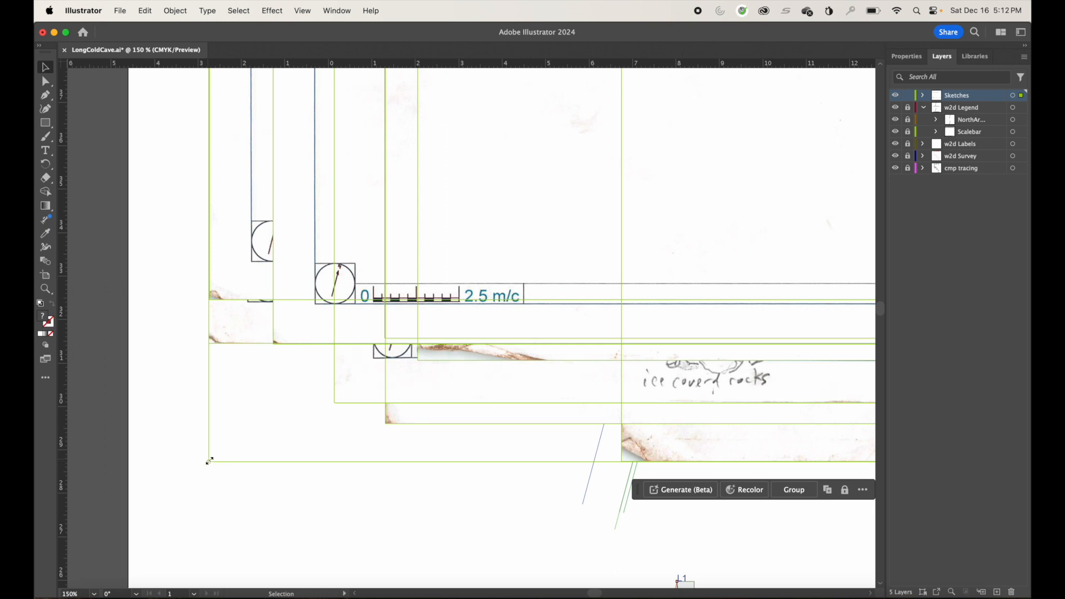
{"action": "key", "text": "super+0"}
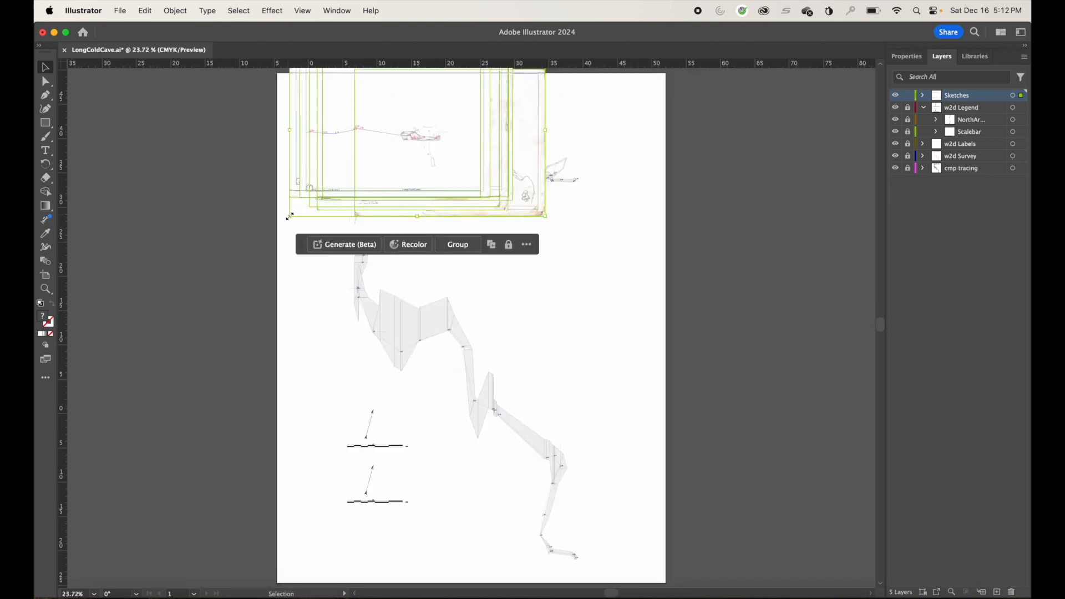
{"action": "left_click_drag", "start_coordinate": [289, 217], "coordinate": [465, 208]}
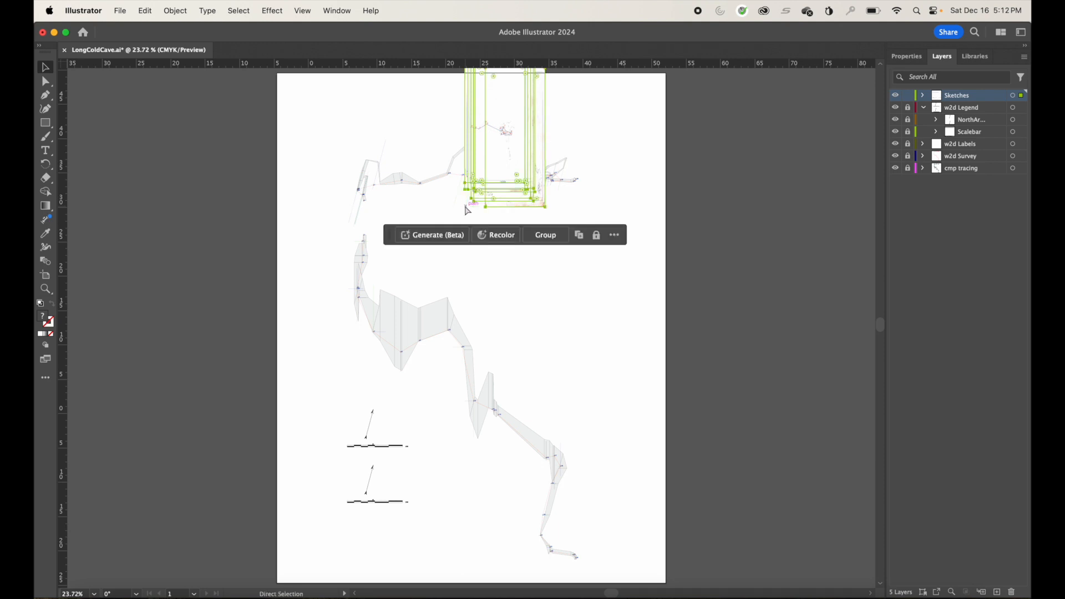
{"action": "key", "text": "super+z"}
Step: Enlarge all the selected sketches together proportionally by pulling their lower-left corner outward
{"action": "left_click_drag", "start_coordinate": [290, 218], "coordinate": [272, 255]}
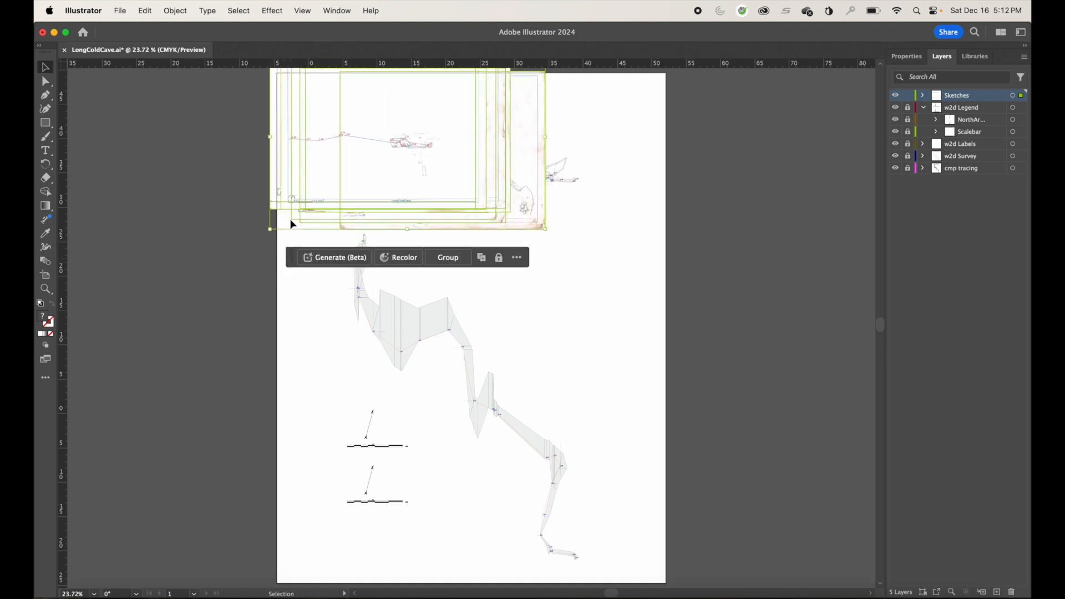
{"action": "key", "text": "super+space"}
{"action": "left_click_drag", "start_coordinate": [302, 198], "coordinate": [572, 361]}
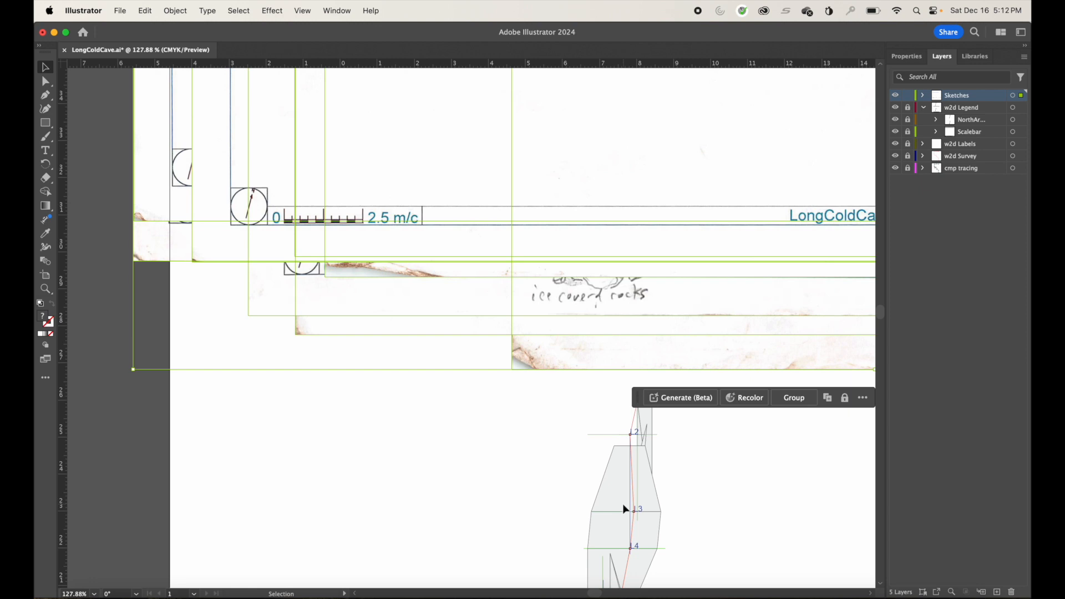
Step: Undo the sketches' enlargement, their group moves and the layer locks, keeping the sketches stacked at the artboard's upper-left corner
{"action": "key", "text": "super+0"}
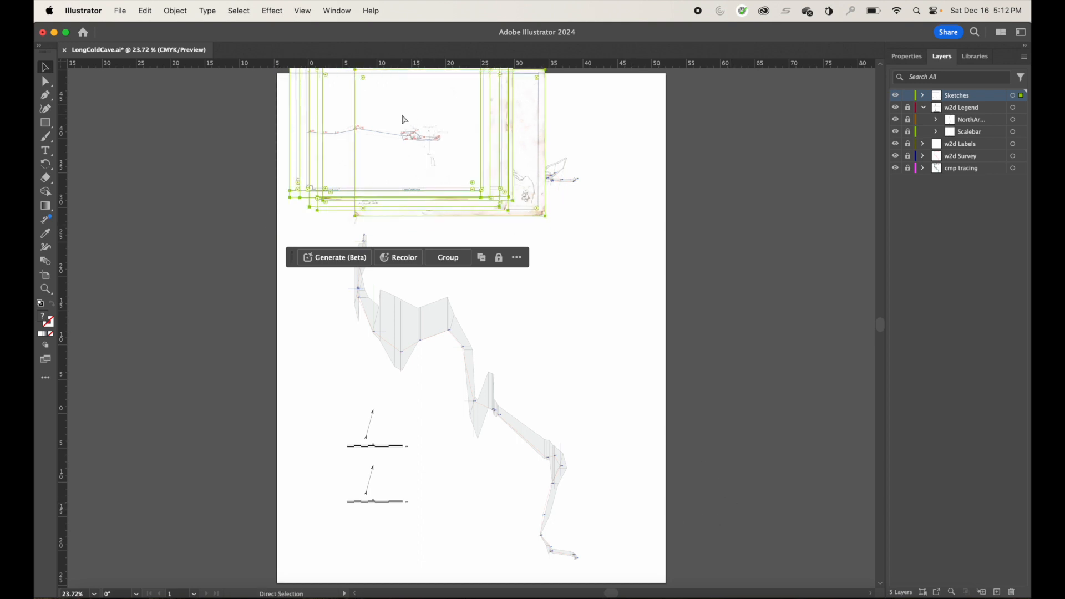
{"action": "key", "text": "super+z"}
{"action": "key", "text": "super+z"}
{"action": "key", "text": "super+z"}
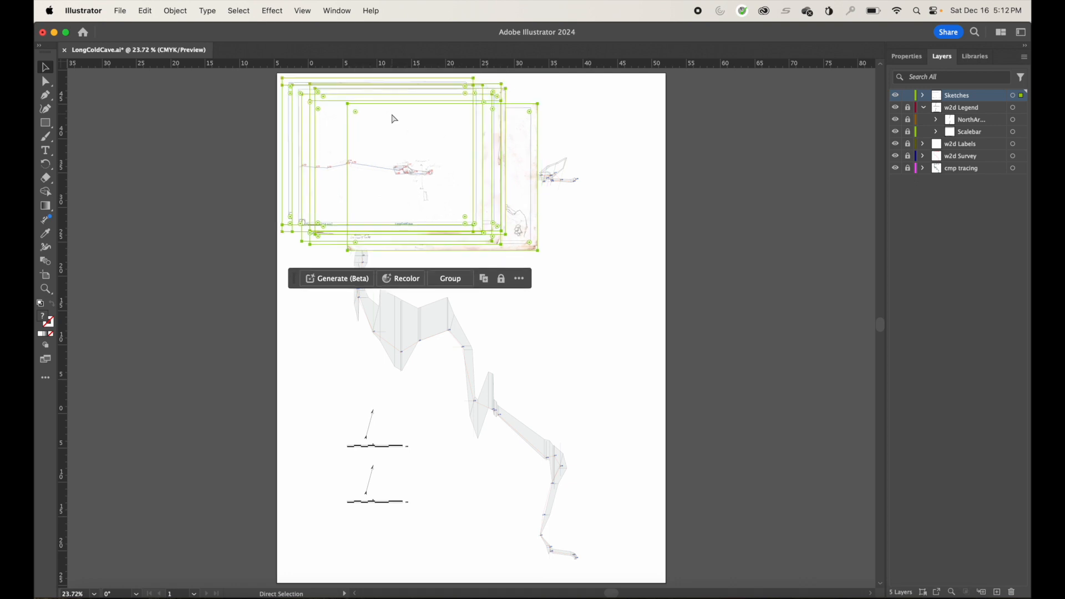
{"action": "key", "text": "super+z"}
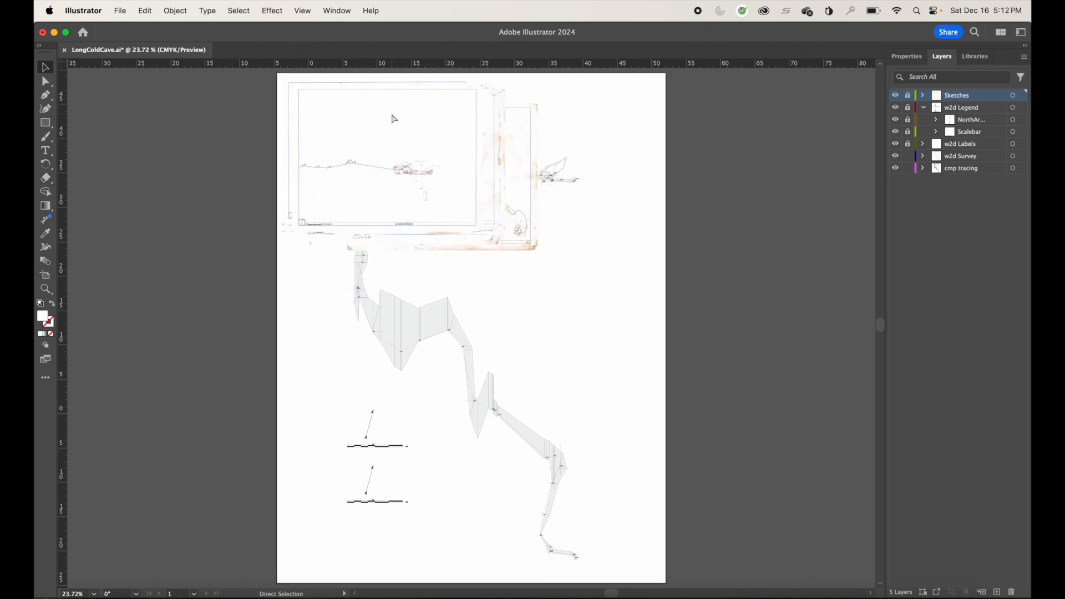
{"action": "key", "text": "super+z"}
{"action": "key", "text": "super+z"}
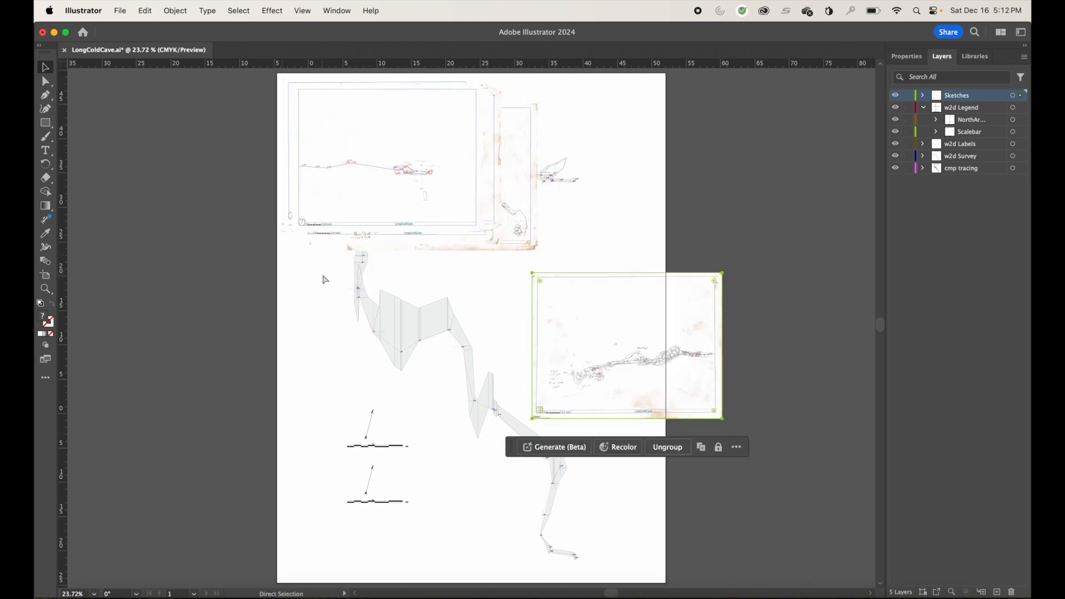
{"action": "key", "text": "super+z"}
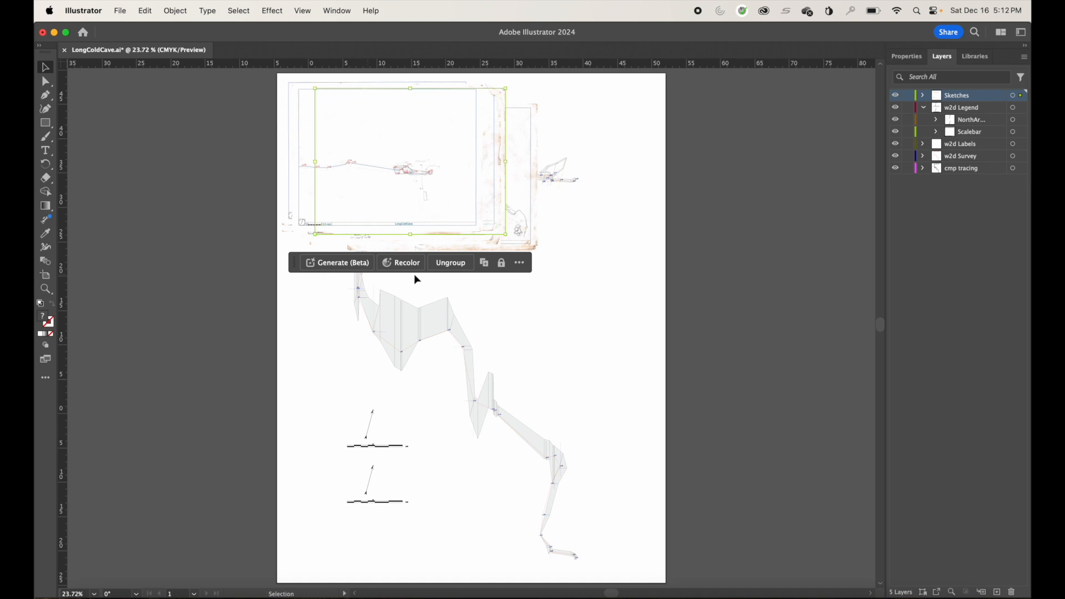
Step: Move the whole stack of sketches off the survey profile to the artboard's right edge and deselect it
{"action": "left_click", "coordinate": [578, 239]}
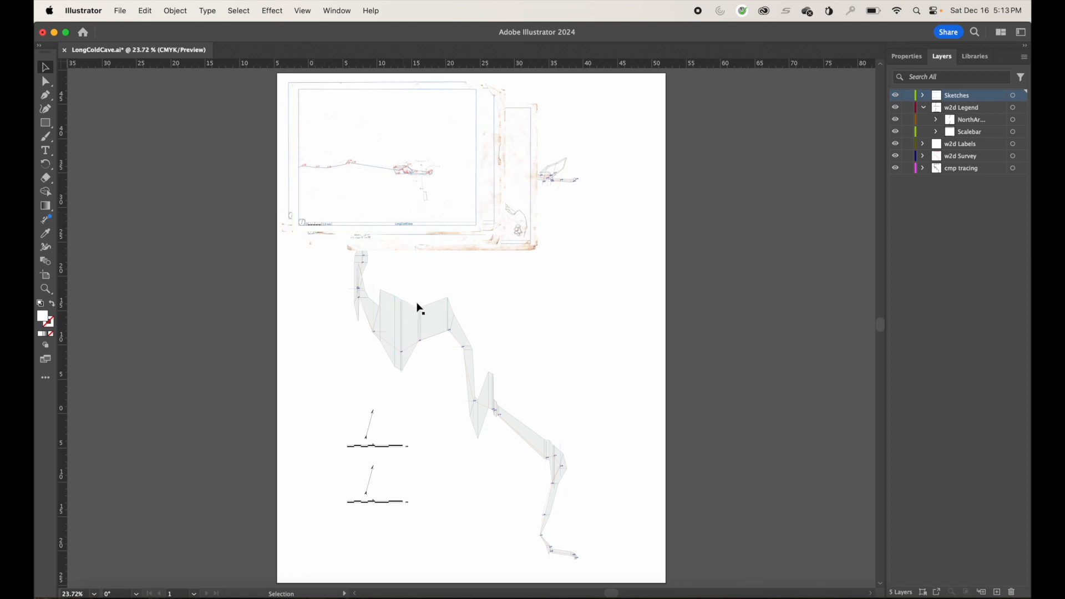
{"action": "left_click", "coordinate": [456, 213]}
{"action": "left_click_drag", "start_coordinate": [464, 215], "coordinate": [680, 348]}
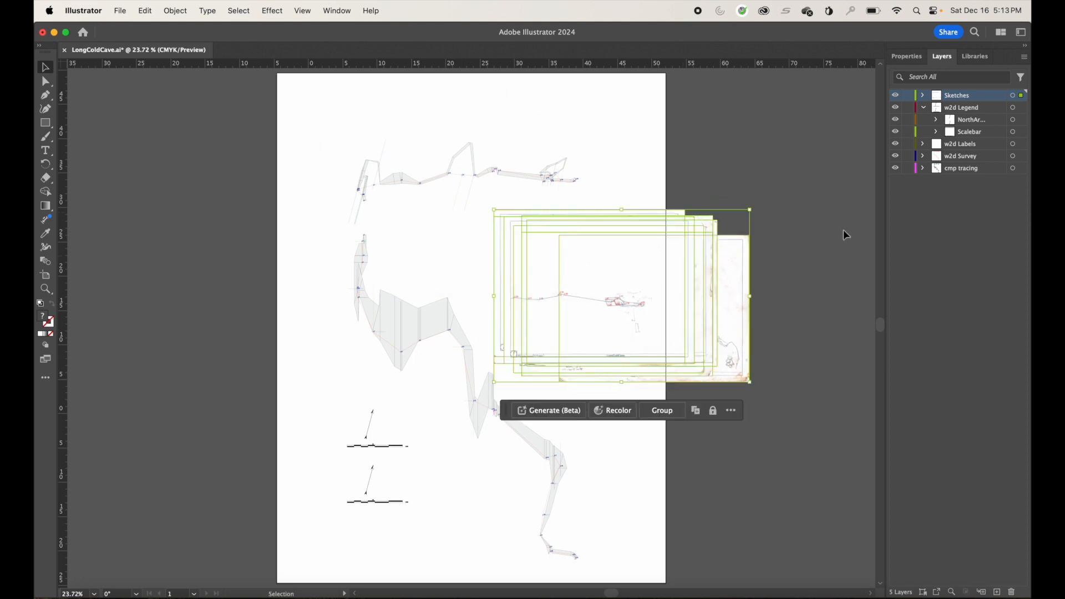
{"action": "left_click", "coordinate": [641, 188]}
Step: Move the long passage segment of the upper survey profile down and to the right, out of the profile
{"action": "left_click", "coordinate": [524, 181]}
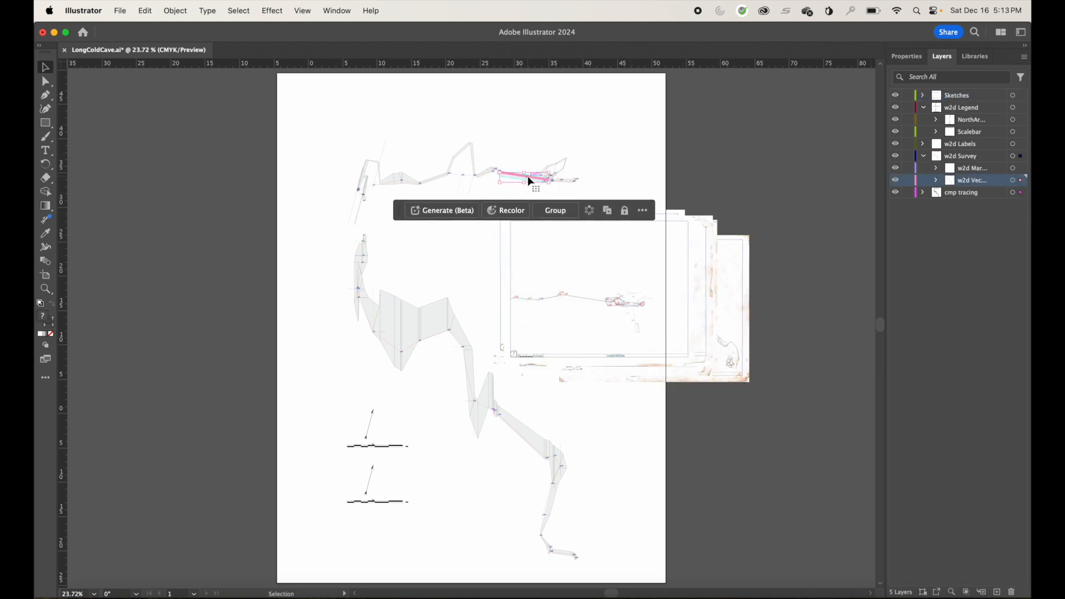
{"action": "left_click_drag", "start_coordinate": [542, 178], "coordinate": [596, 194]}
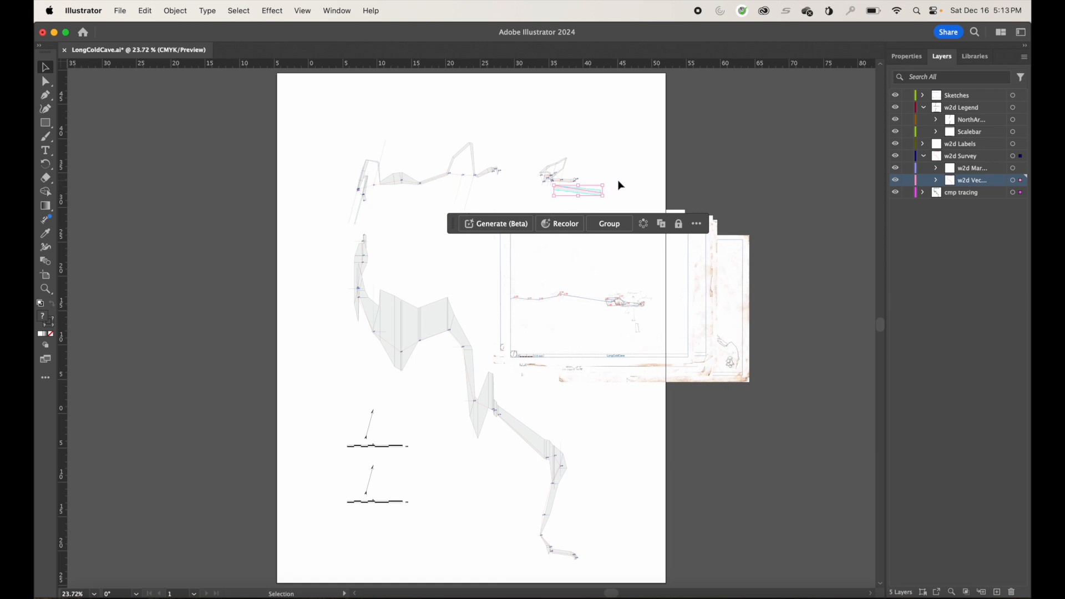
Step: Undo the passage segment's move, clear the selection and lock every layer below Sketches
{"action": "key", "text": "super+z"}
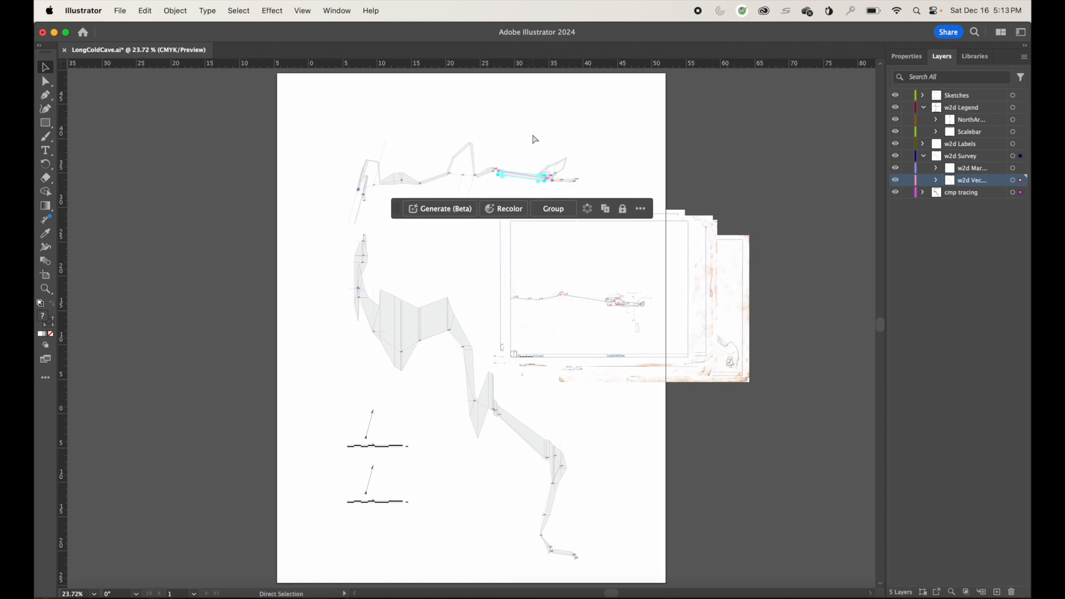
{"action": "key", "text": "super+z"}
{"action": "key", "text": "super+shift+z"}
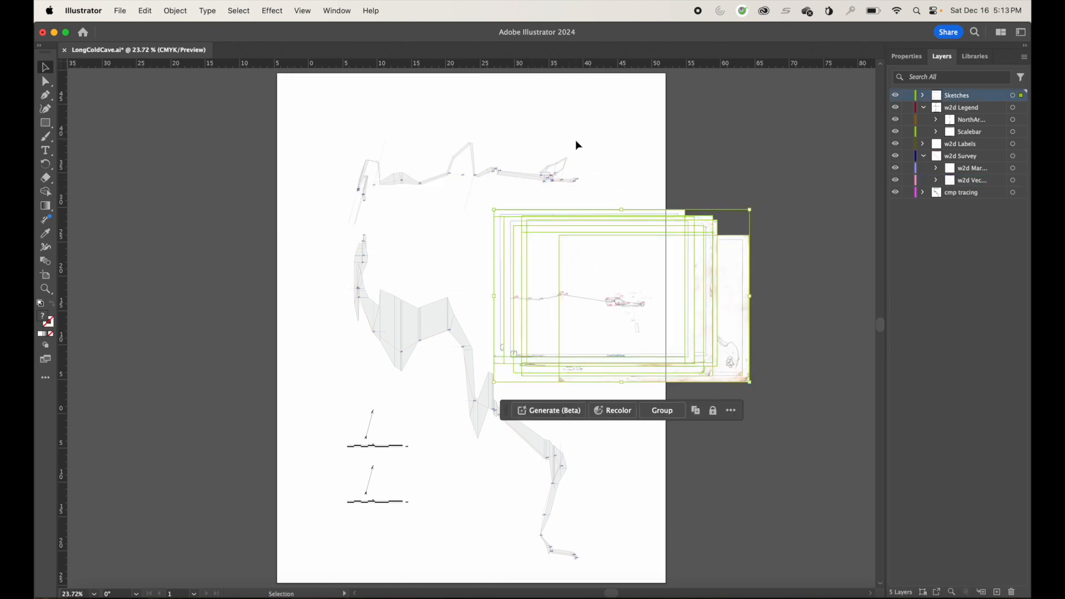
{"action": "left_click", "coordinate": [576, 143]}
{"action": "left_click_drag", "start_coordinate": [909, 114], "coordinate": [906, 191]}
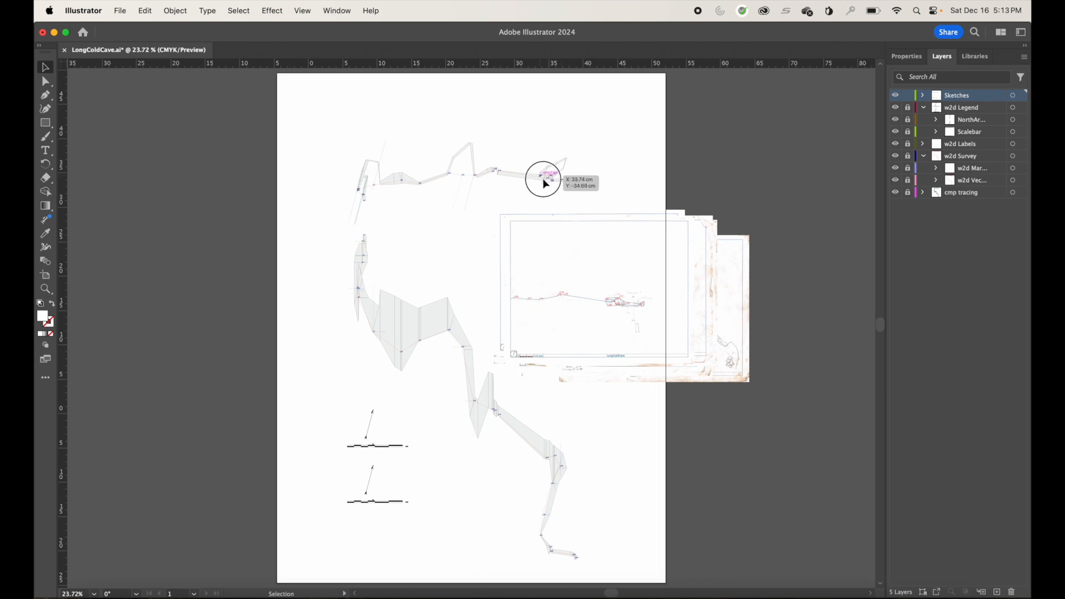
Step: Select all the stacked sketches, set their opacity to 50% and deselect them
{"action": "mouse_move", "coordinate": [593, 284]}
{"action": "left_mouse_down"}
{"action": "mouse_move", "coordinate": [547, 241]}
{"action": "mouse_move", "coordinate": [524, 145]}
{"action": "mouse_move", "coordinate": [604, 270]}
{"action": "left_mouse_up"}
{"action": "left_click_drag", "start_coordinate": [475, 244], "coordinate": [683, 377]}
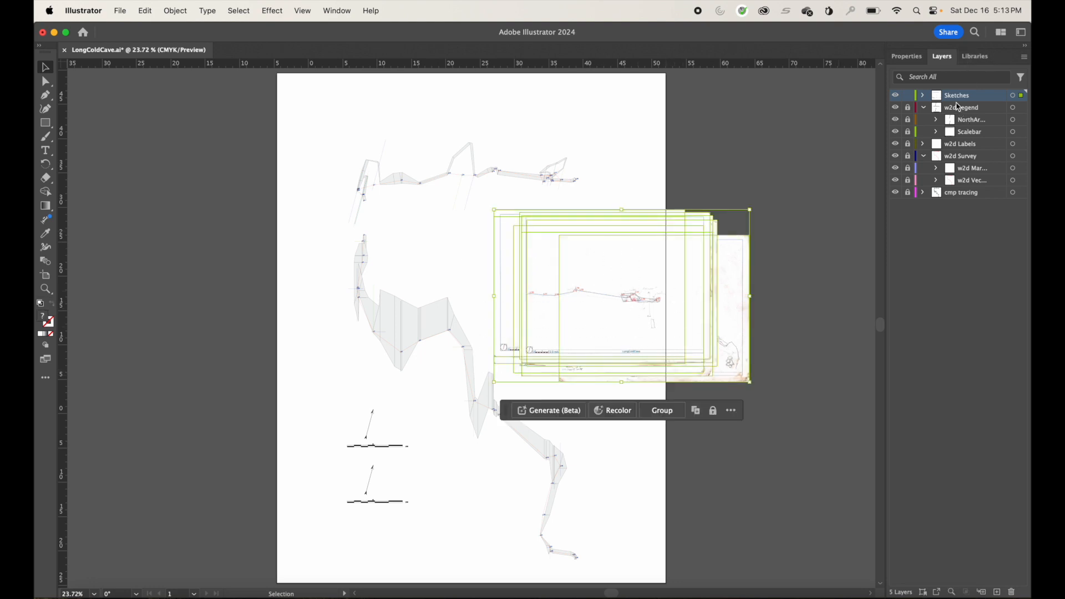
{"action": "left_click", "coordinate": [907, 56]}
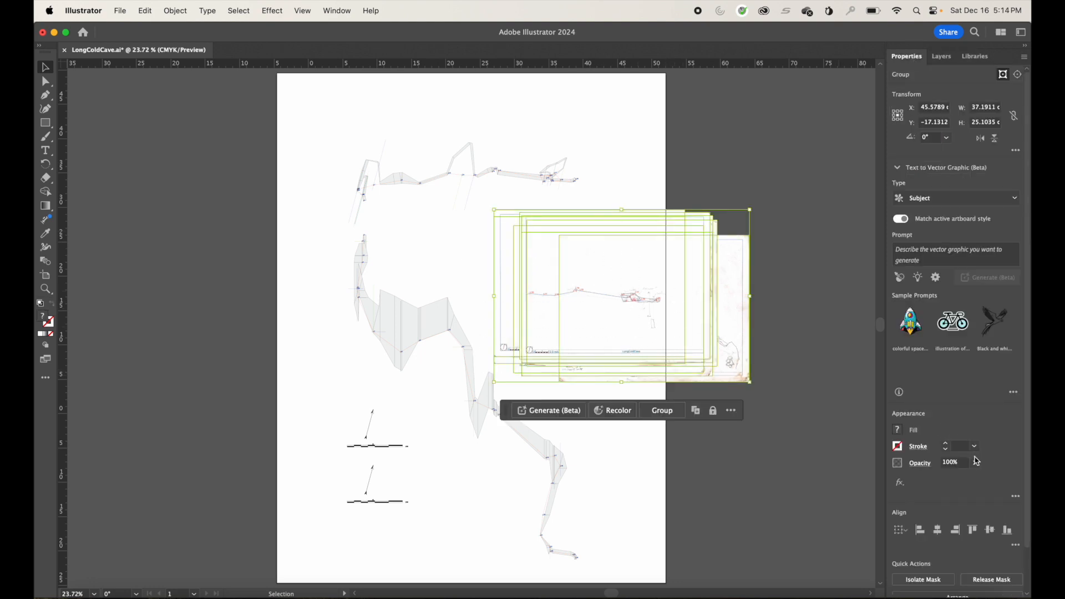
{"action": "left_click", "coordinate": [976, 463]}
{"action": "left_click_drag", "start_coordinate": [975, 481], "coordinate": [954, 483]}
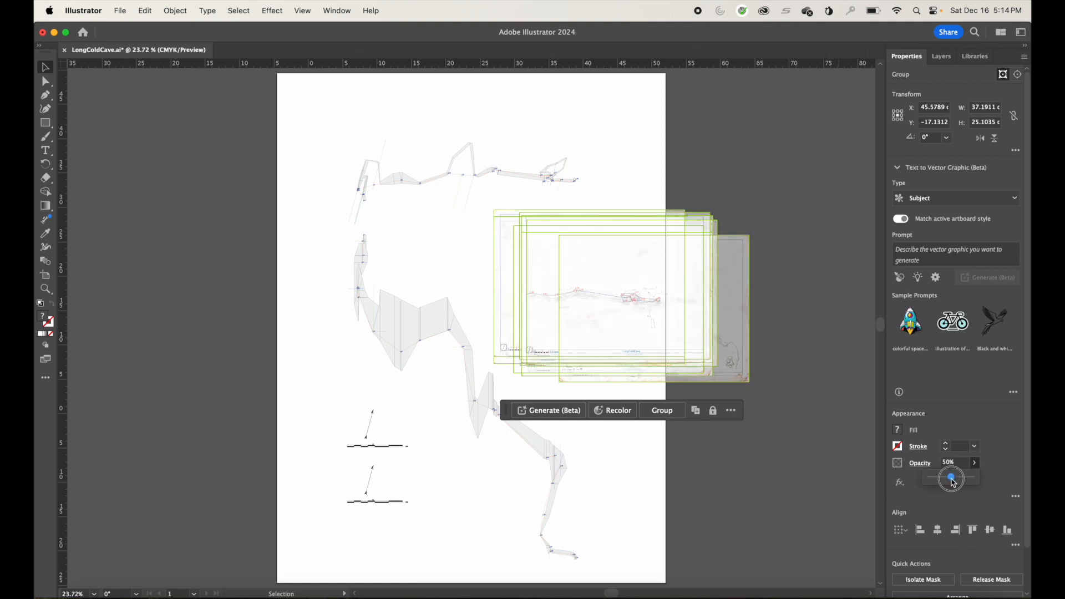
{"action": "key", "text": "super+shift+a"}
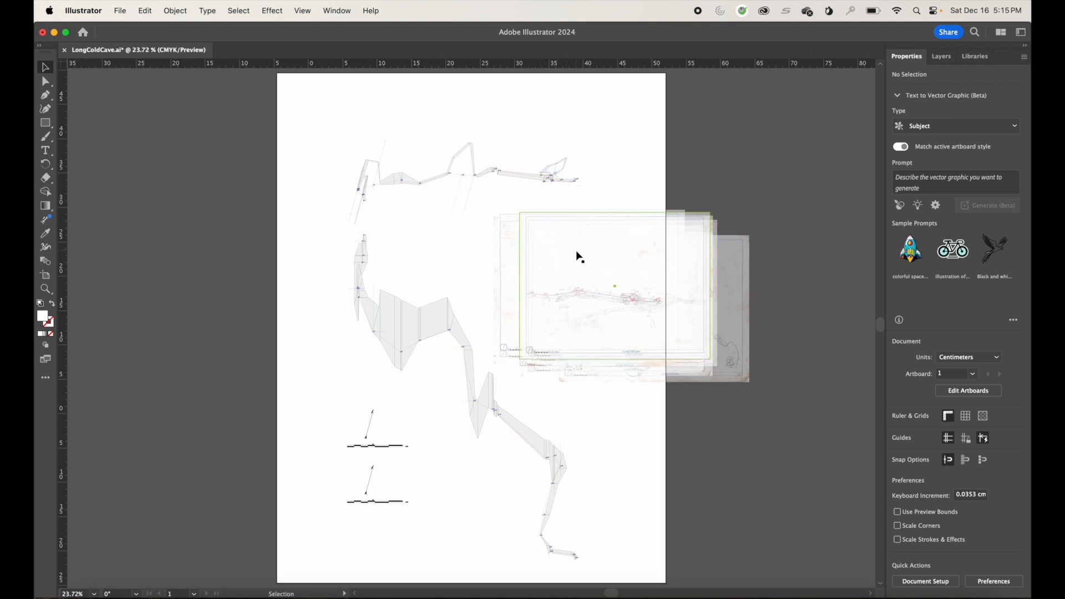
Step: Move the sketches one by one from the stack onto the matching parts of the survey profile and plan
{"action": "left_click_drag", "start_coordinate": [589, 281], "coordinate": [527, 141]}
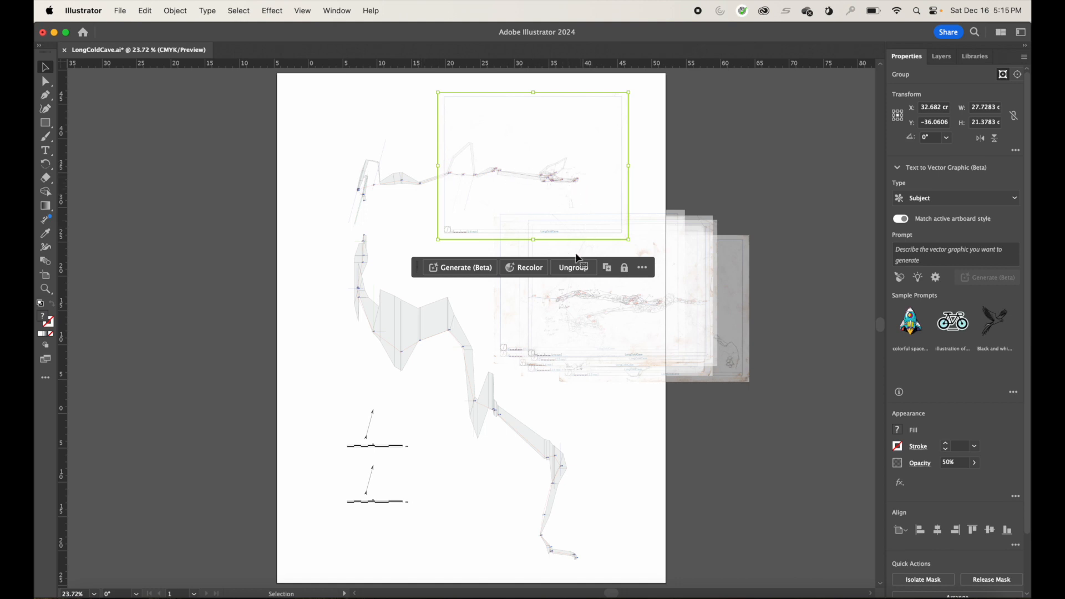
{"action": "left_click", "coordinate": [648, 238]}
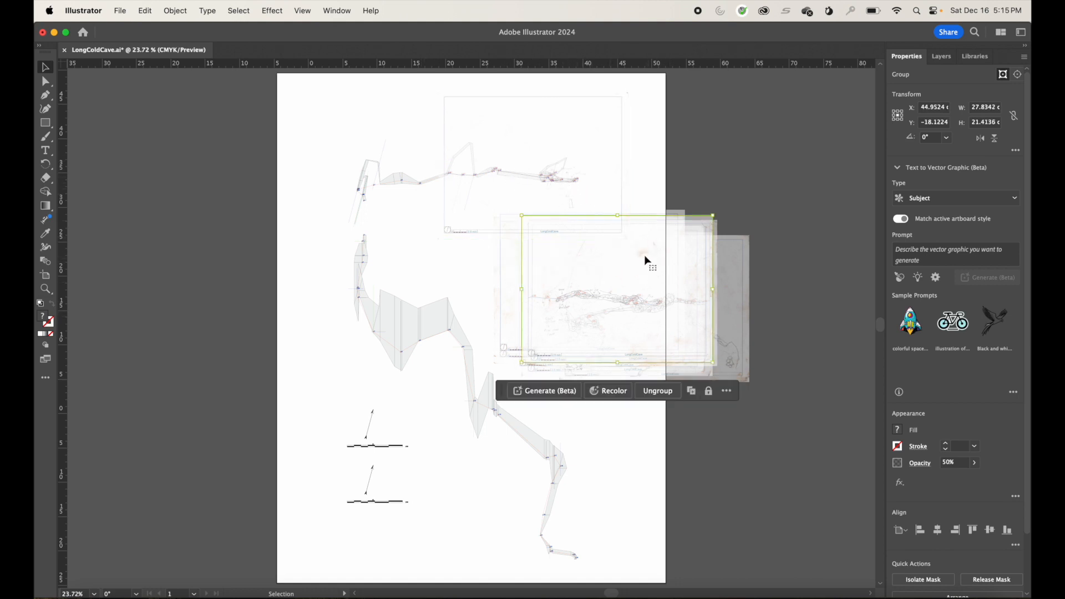
{"action": "left_click_drag", "start_coordinate": [647, 272], "coordinate": [566, 155]}
{"action": "left_click_drag", "start_coordinate": [628, 302], "coordinate": [446, 395]}
{"action": "left_click_drag", "start_coordinate": [711, 311], "coordinate": [477, 294]}
Step: Align the left profile sketch with stations L1 to L8 of the survey line plot and deselect it
{"action": "left_click_drag", "start_coordinate": [352, 171], "coordinate": [664, 407]}
{"action": "mouse_move", "coordinate": [494, 328]}
{"action": "left_mouse_down"}
{"action": "mouse_move", "coordinate": [559, 370]}
{"action": "mouse_move", "coordinate": [458, 340]}
{"action": "left_mouse_up"}
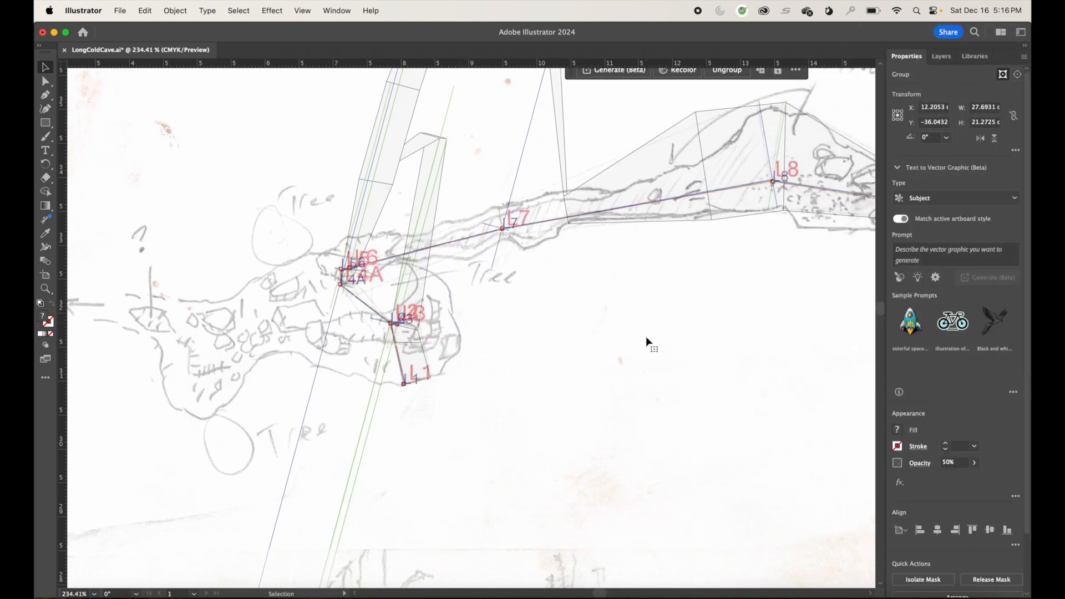
{"action": "key", "text": "a"}
{"action": "key", "text": "v"}
{"action": "key", "text": "super+0"}
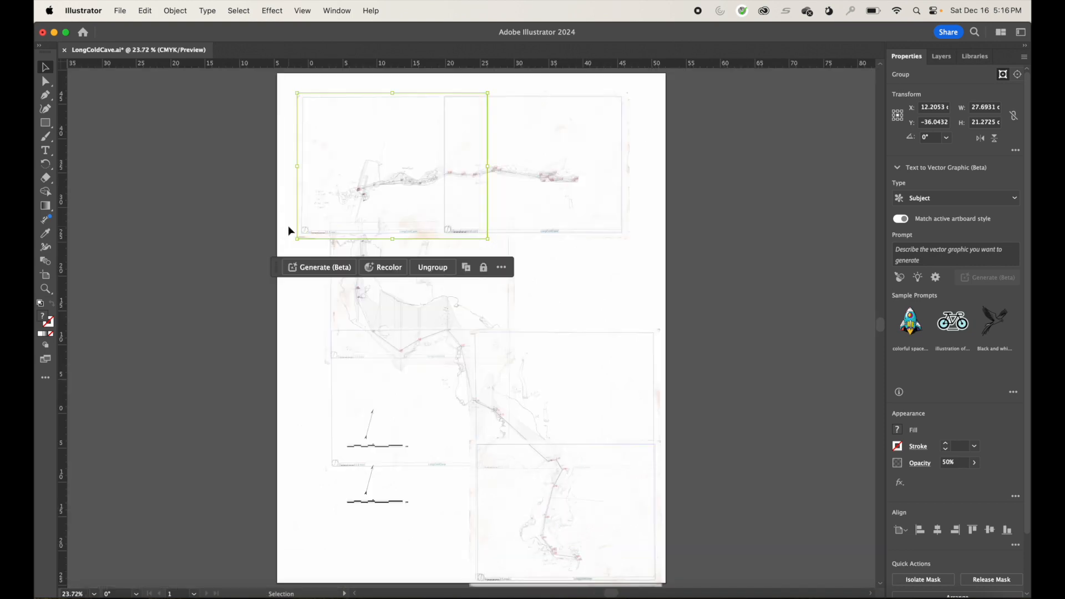
{"action": "left_click", "coordinate": [587, 298]}
Step: Choose the second PDF in the desktop's Sketches/12-18-2022 folder, a Z1-Z7 Antelope sketch, for placing with import options shown
{"action": "left_click", "coordinate": [119, 11]}
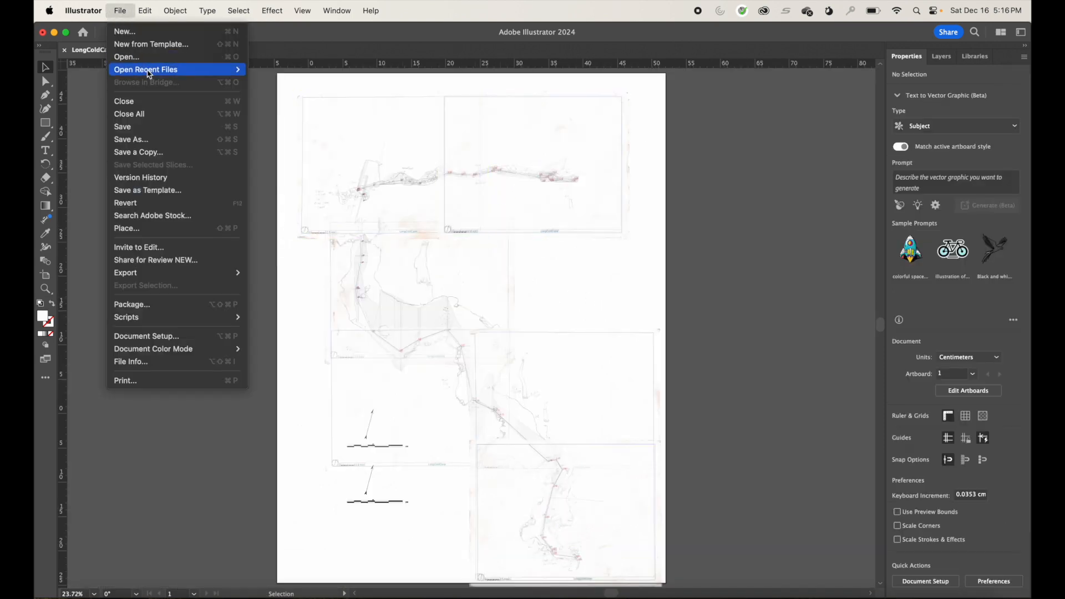
{"action": "mouse_move", "coordinate": [221, 69]}
{"action": "left_click", "coordinate": [146, 233]}
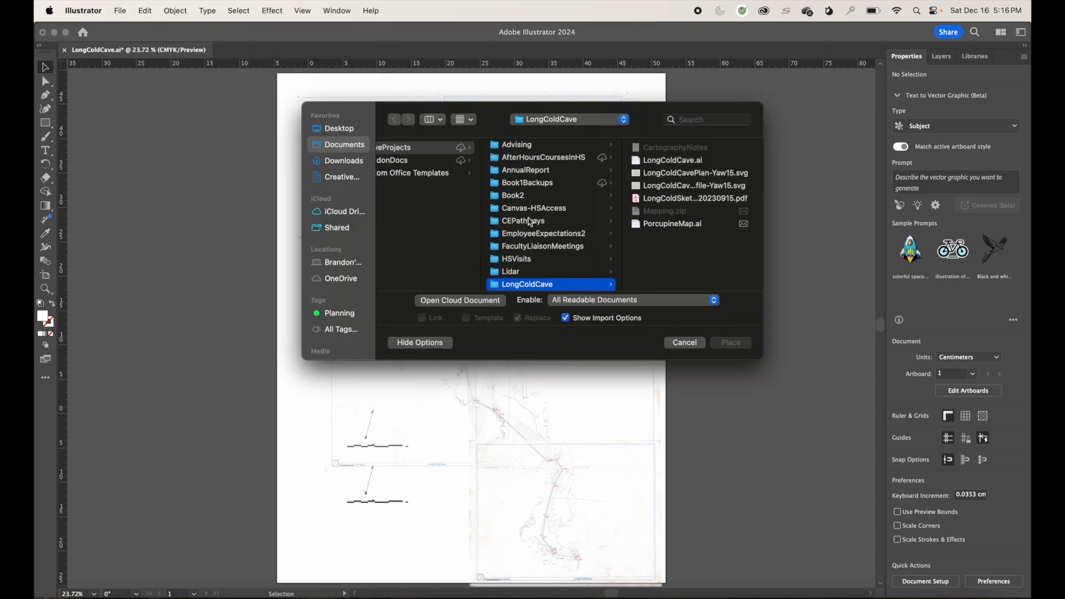
{"action": "left_click", "coordinate": [339, 129]}
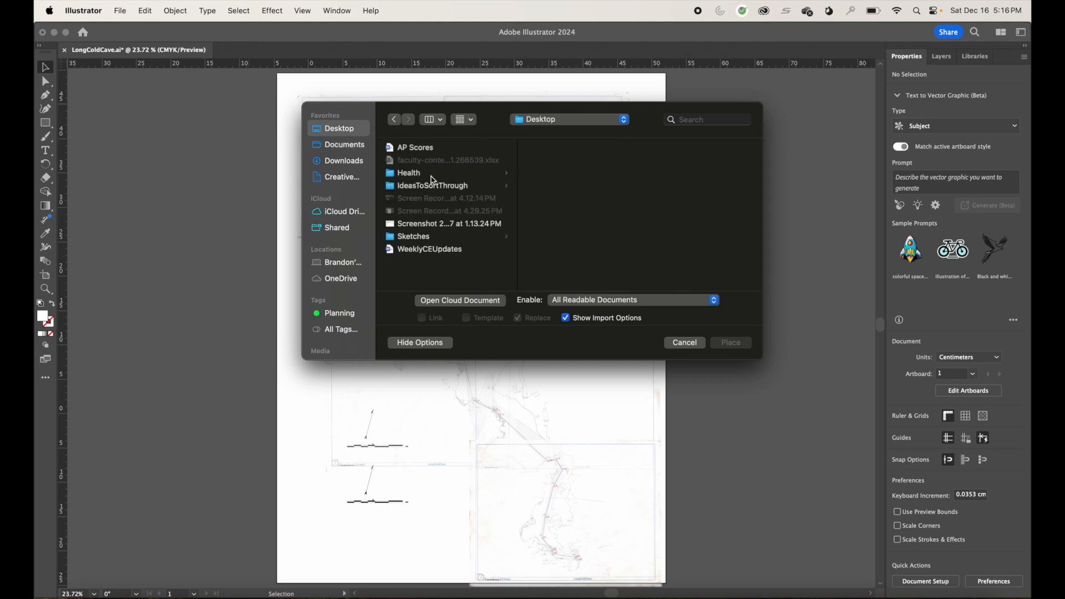
{"action": "left_click", "coordinate": [427, 242]}
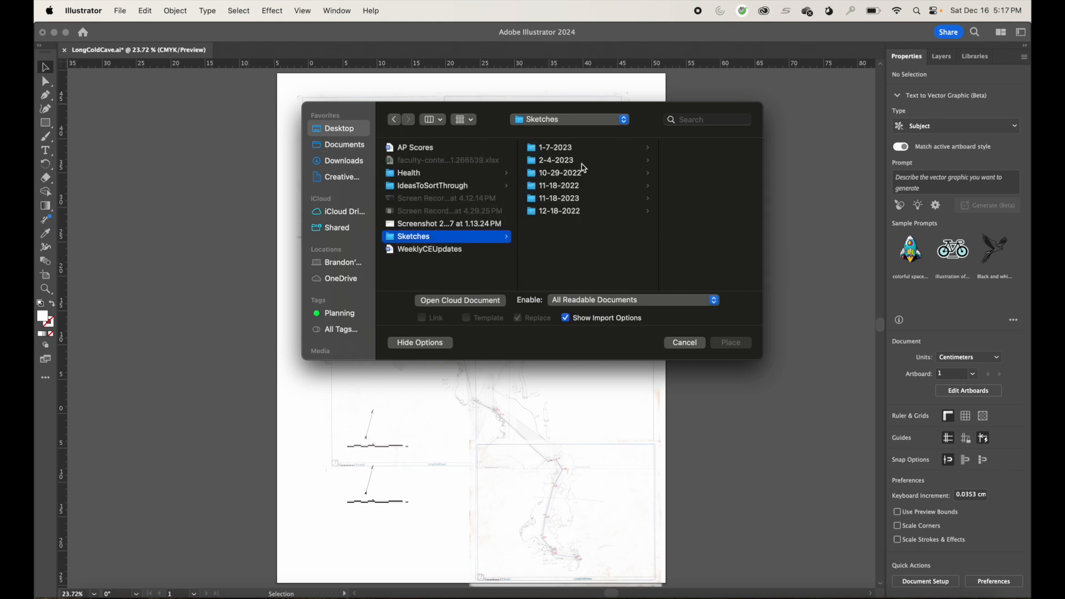
{"action": "left_click", "coordinate": [566, 210]}
{"action": "left_click", "coordinate": [671, 160]}
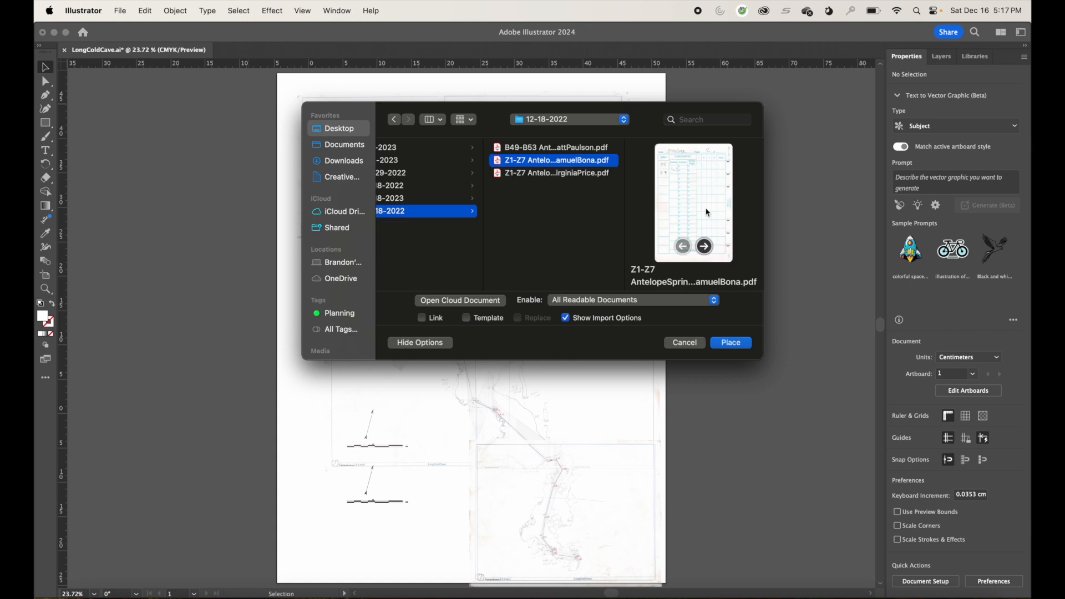
{"action": "left_click", "coordinate": [731, 345]}
Step: Import the PDF's plan-view sketch page and place it on the empty area beside the cave plan
{"action": "left_click", "coordinate": [542, 310]}
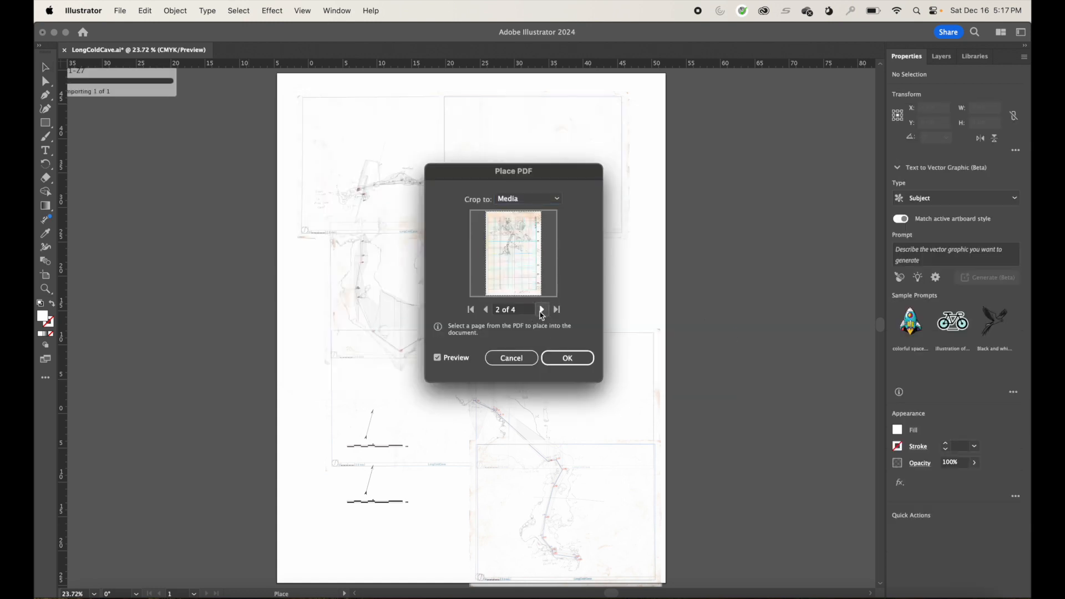
{"action": "left_click", "coordinate": [542, 309]}
{"action": "left_click", "coordinate": [484, 309]}
{"action": "left_click", "coordinate": [484, 310]}
{"action": "left_click", "coordinate": [569, 358]}
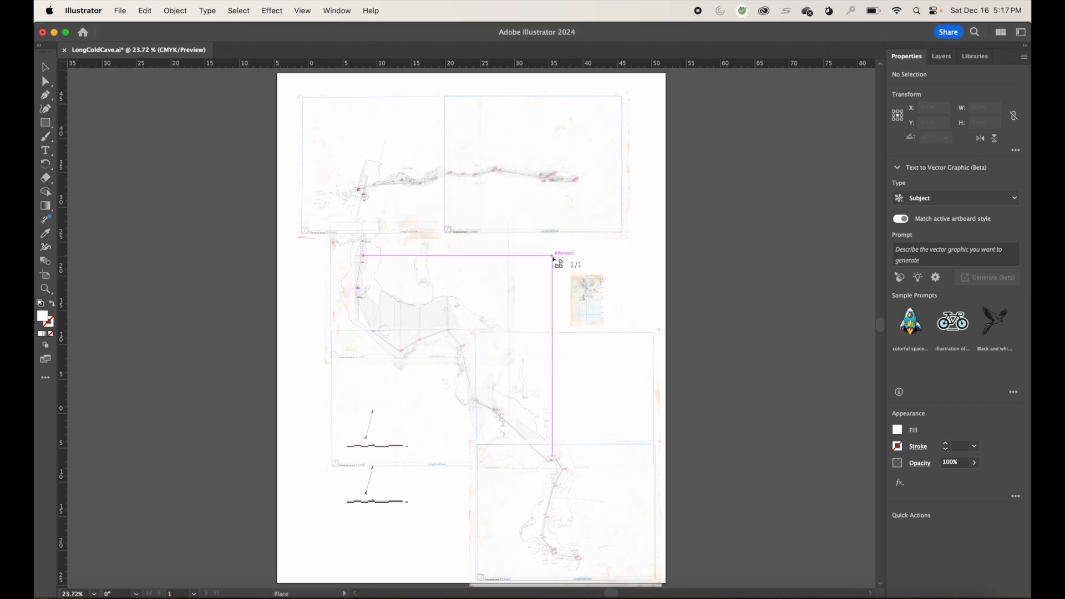
{"action": "left_click", "coordinate": [553, 257]}
Step: Set the placed plan-view page's opacity to 50% and move it about 4.5 cm to the left
{"action": "left_click_drag", "start_coordinate": [558, 276], "coordinate": [747, 408]}
{"action": "left_click_drag", "start_coordinate": [626, 358], "coordinate": [719, 432]}
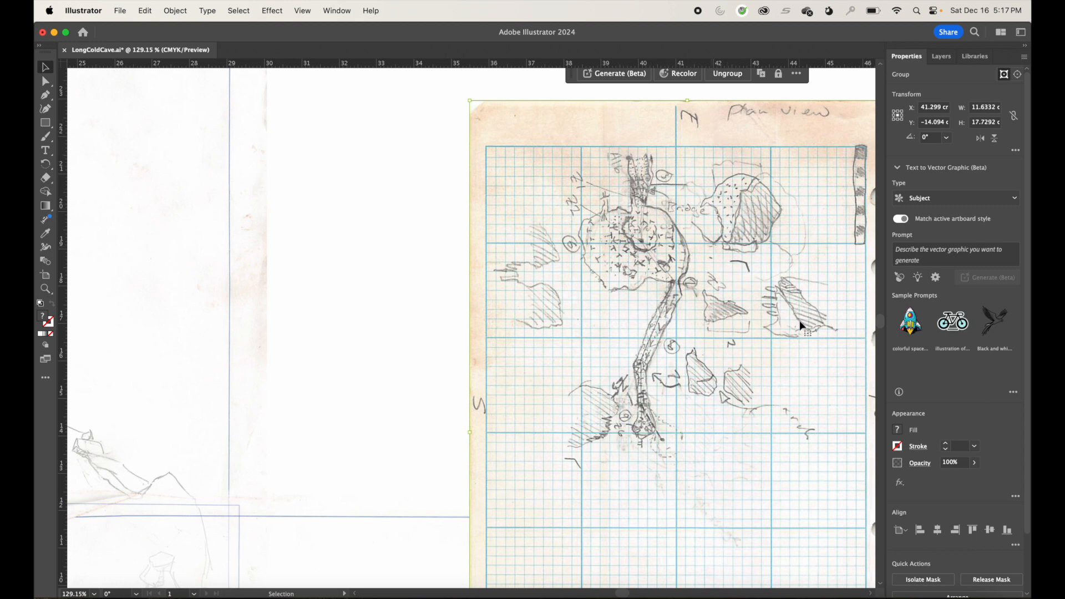
{"action": "left_click", "coordinate": [975, 462]}
{"action": "left_click_drag", "start_coordinate": [973, 477], "coordinate": [950, 477]}
{"action": "left_click_drag", "start_coordinate": [613, 116], "coordinate": [454, 154]}
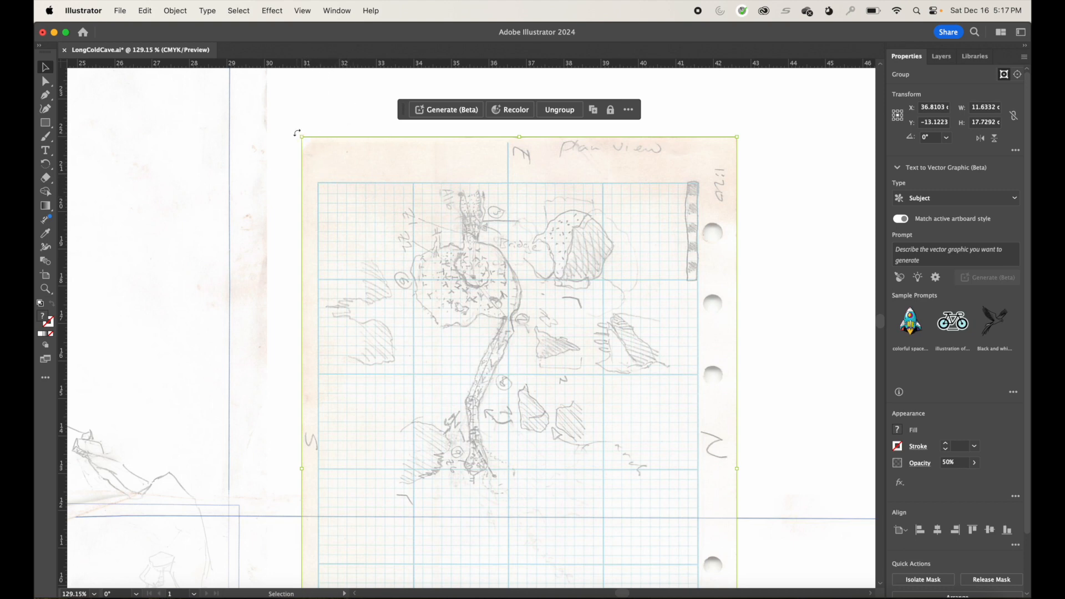
Step: Rotate the plan-view page through several trial angles with a small shift, leaving it turned about 4.2° counterclockwise
{"action": "left_click_drag", "start_coordinate": [296, 134], "coordinate": [277, 161]}
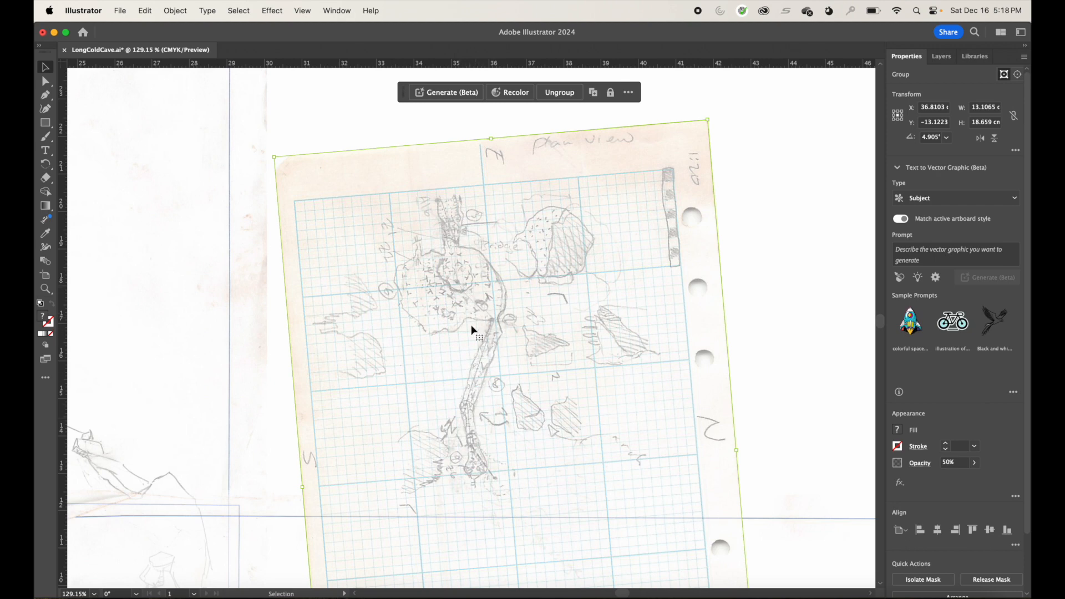
{"action": "left_click_drag", "start_coordinate": [474, 309], "coordinate": [461, 334]}
{"action": "left_click_drag", "start_coordinate": [700, 142], "coordinate": [675, 136]}
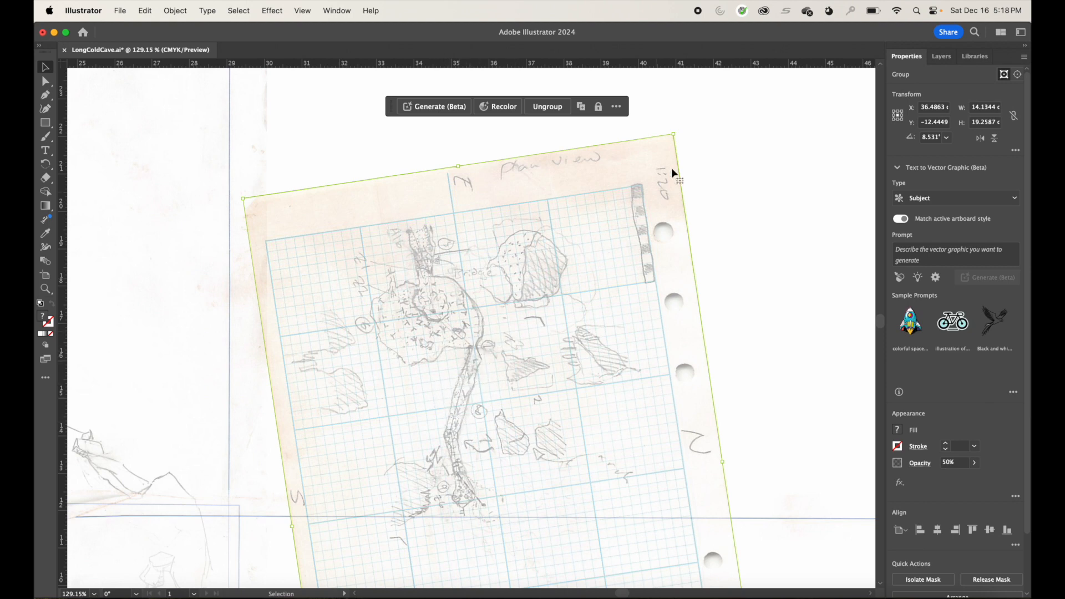
{"action": "left_click_drag", "start_coordinate": [679, 129], "coordinate": [611, 114]}
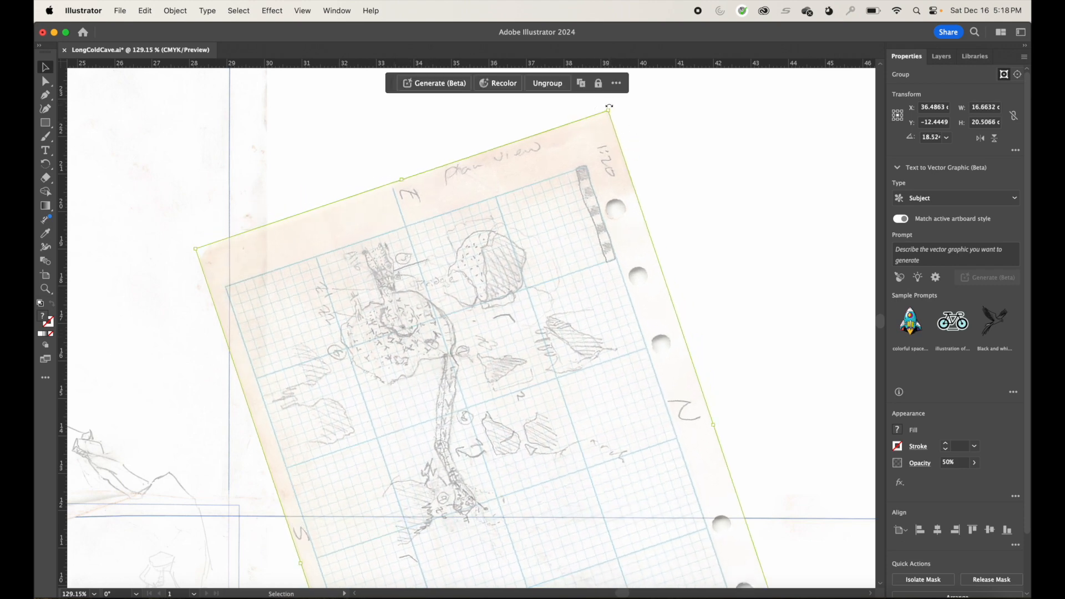
{"action": "mouse_move", "coordinate": [611, 108]}
{"action": "left_mouse_down"}
{"action": "mouse_move", "coordinate": [582, 102]}
{"action": "mouse_move", "coordinate": [738, 157]}
{"action": "mouse_move", "coordinate": [618, 119]}
{"action": "mouse_move", "coordinate": [644, 152]}
{"action": "mouse_move", "coordinate": [622, 136]}
{"action": "mouse_move", "coordinate": [682, 183]}
{"action": "left_mouse_up"}
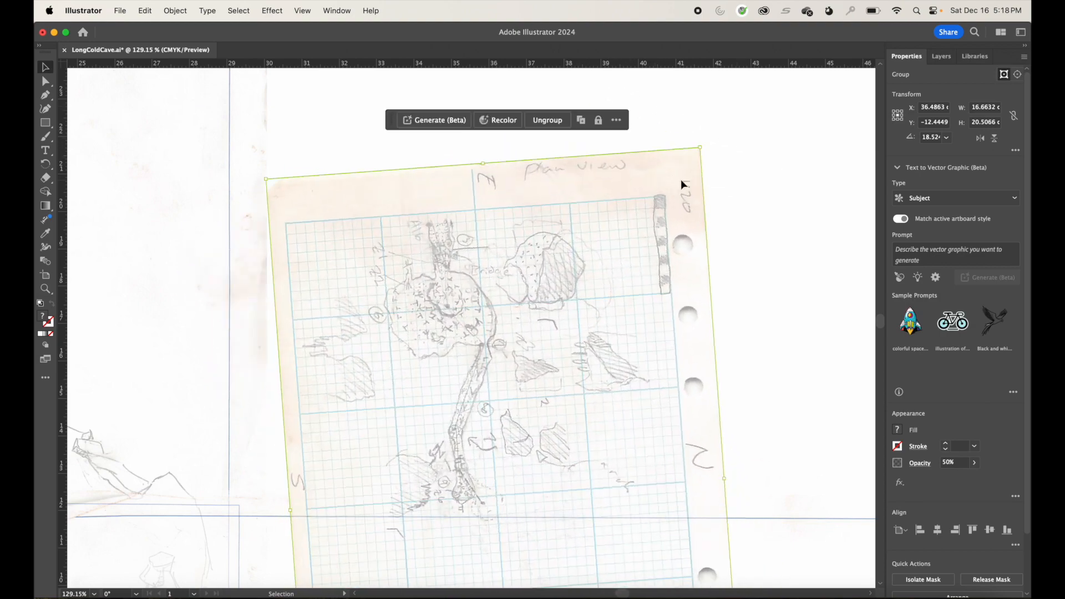
Step: Delete the rotated plan-view page from the artboard
{"action": "key", "text": "super+0"}
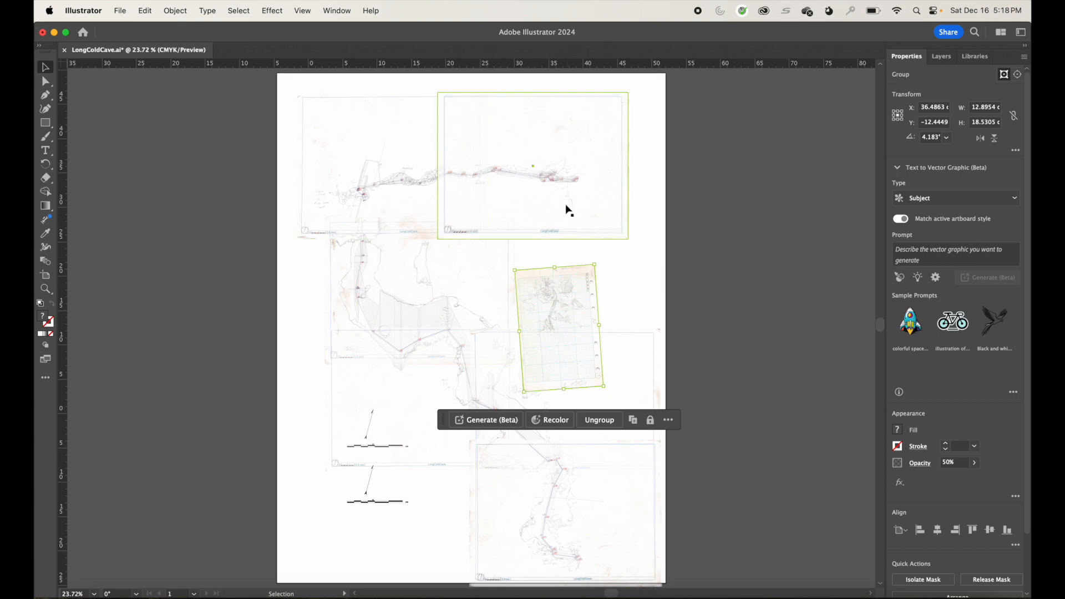
{"action": "mouse_move", "coordinate": [446, 150]}
{"action": "left_mouse_down"}
{"action": "mouse_move", "coordinate": [625, 248]}
{"action": "mouse_move", "coordinate": [687, 297]}
{"action": "left_mouse_up"}
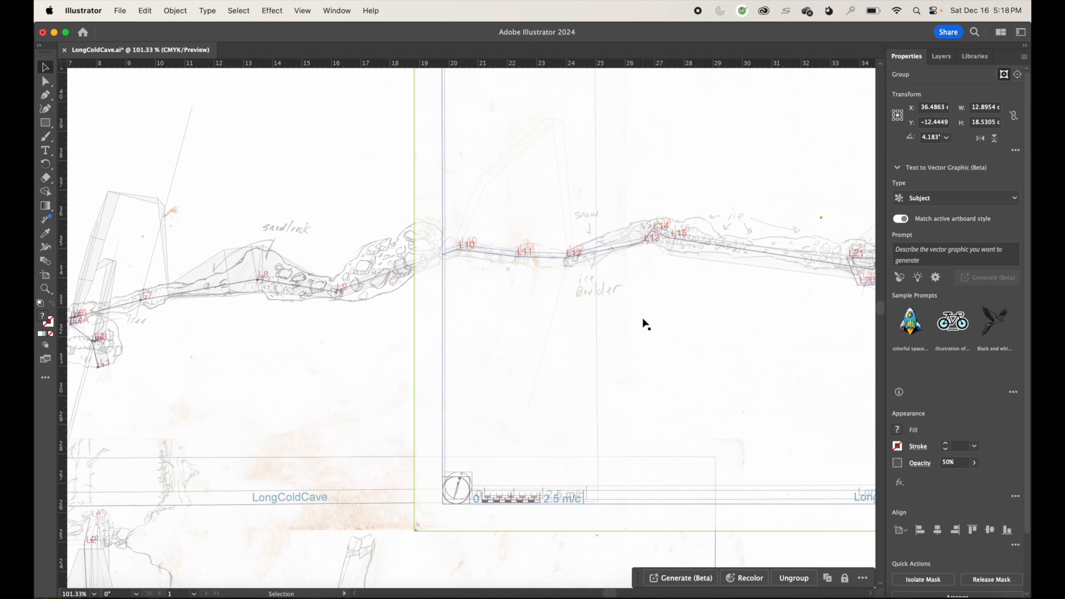
{"action": "scroll", "coordinate": [642, 324], "scroll_direction": "down", "scroll_amount": 8}
{"action": "scroll", "coordinate": [642, 323], "scroll_direction": "right", "scroll_amount": 5}
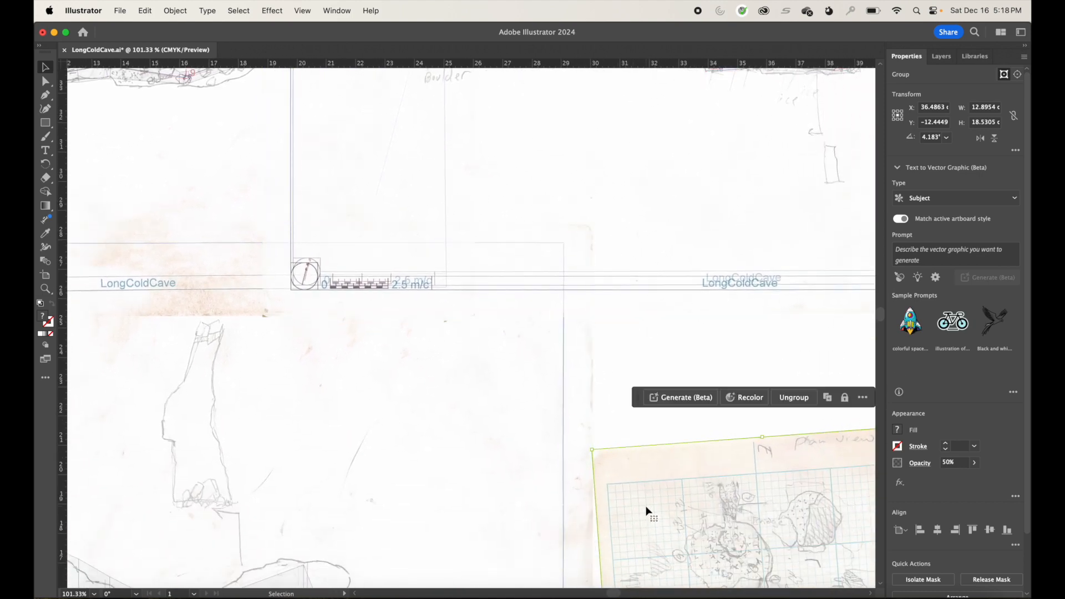
{"action": "key", "text": "Delete"}
Step: Shift the right profile sketch about 0.12 cm right and 0.17 cm up onto stations L10 to L25
{"action": "scroll", "coordinate": [485, 190], "scroll_direction": "up", "scroll_amount": 9}
{"action": "scroll", "coordinate": [485, 190], "scroll_direction": "right", "scroll_amount": 1}
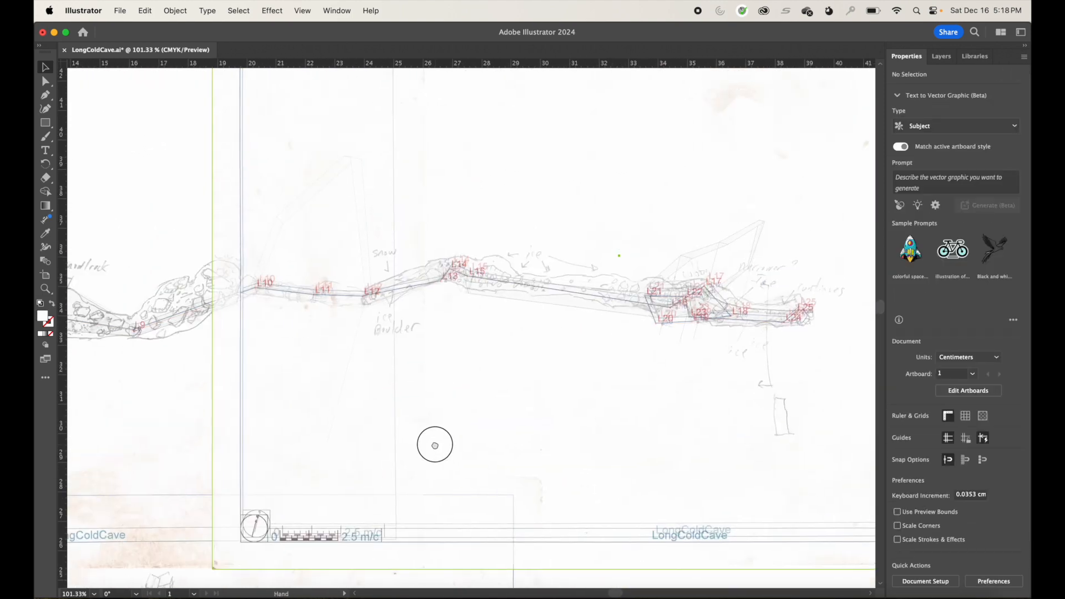
{"action": "left_click_drag", "start_coordinate": [450, 334], "coordinate": [453, 330]}
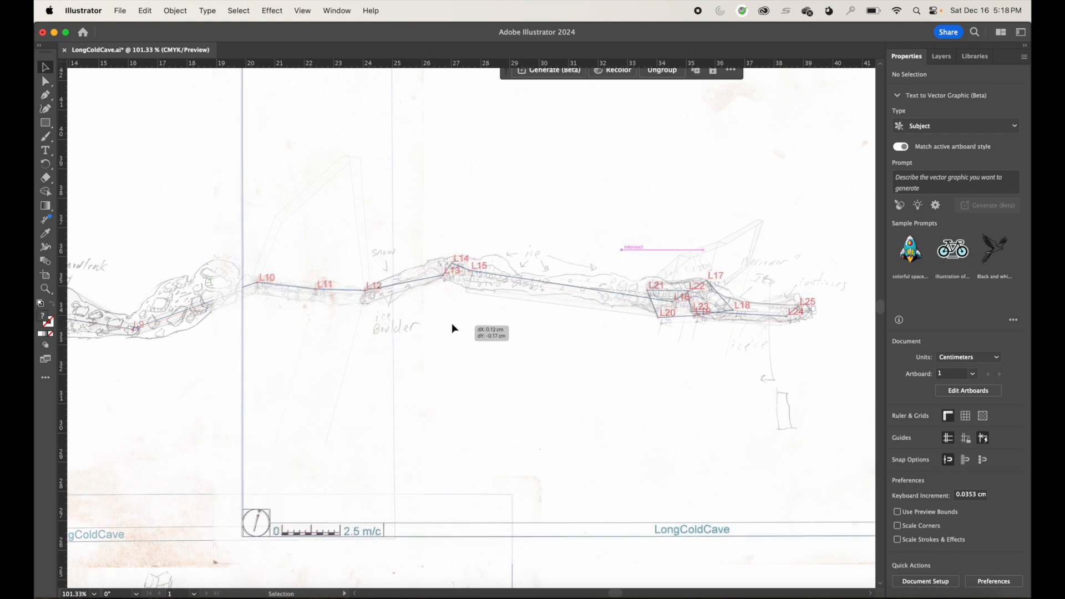
Step: Shift the two overlapping left-hand plan sketches onto stations L3 to L11, nudging the lower one about 0.1 cm right
{"action": "scroll", "coordinate": [410, 376], "scroll_direction": "down", "scroll_amount": 12}
{"action": "scroll", "coordinate": [410, 376], "scroll_direction": "left", "scroll_amount": 8}
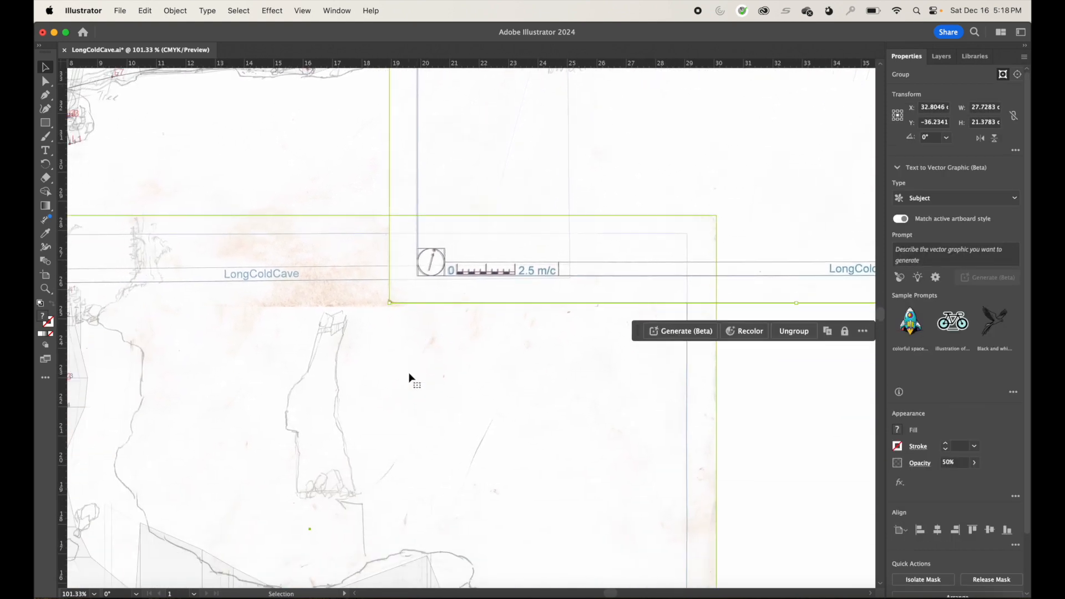
{"action": "scroll", "coordinate": [409, 376], "scroll_direction": "down", "scroll_amount": 2}
{"action": "scroll", "coordinate": [410, 376], "scroll_direction": "left", "scroll_amount": 2}
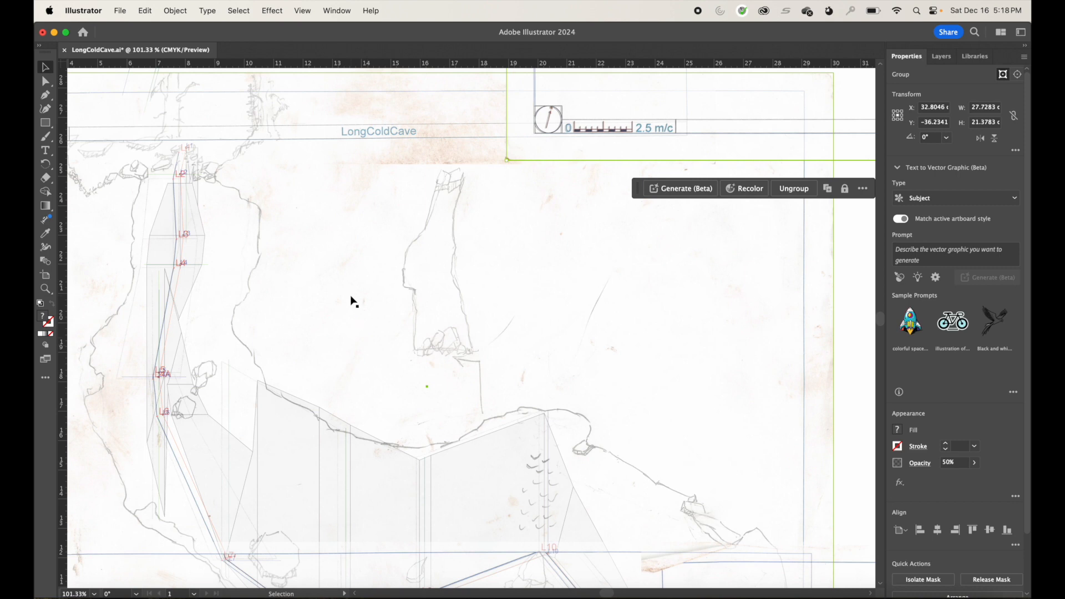
{"action": "left_click_drag", "start_coordinate": [325, 328], "coordinate": [499, 194]}
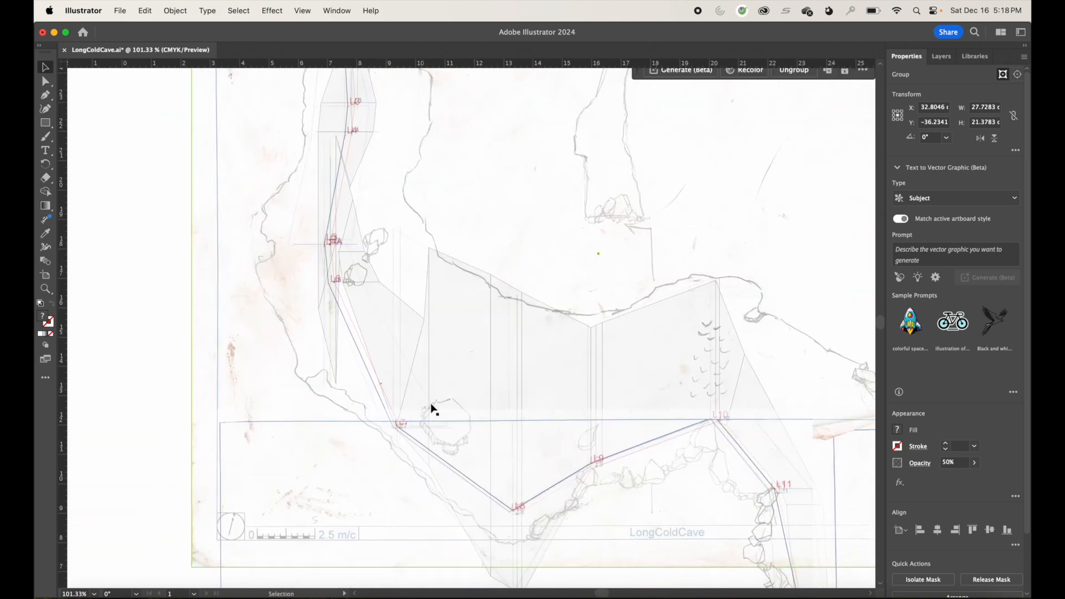
{"action": "left_click_drag", "start_coordinate": [375, 478], "coordinate": [373, 476]}
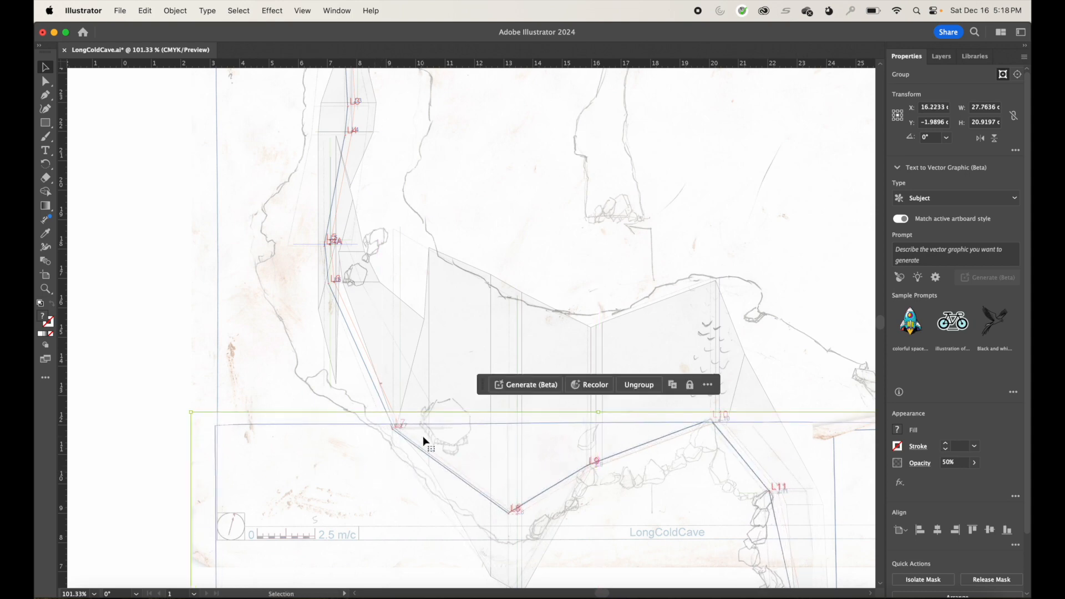
{"action": "key", "text": "Right"}
{"action": "key", "text": "Right"}
{"action": "key", "text": "Right"}
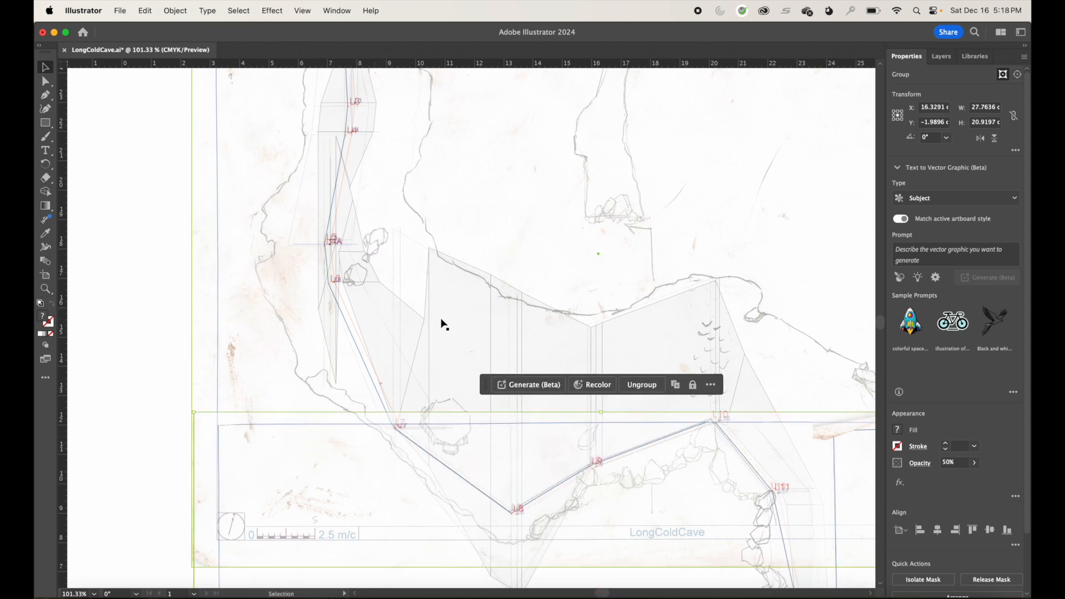
{"action": "mouse_move", "coordinate": [254, 248]}
{"action": "left_mouse_down"}
{"action": "mouse_move", "coordinate": [245, 249]}
{"action": "mouse_move", "coordinate": [264, 255]}
{"action": "left_mouse_up"}
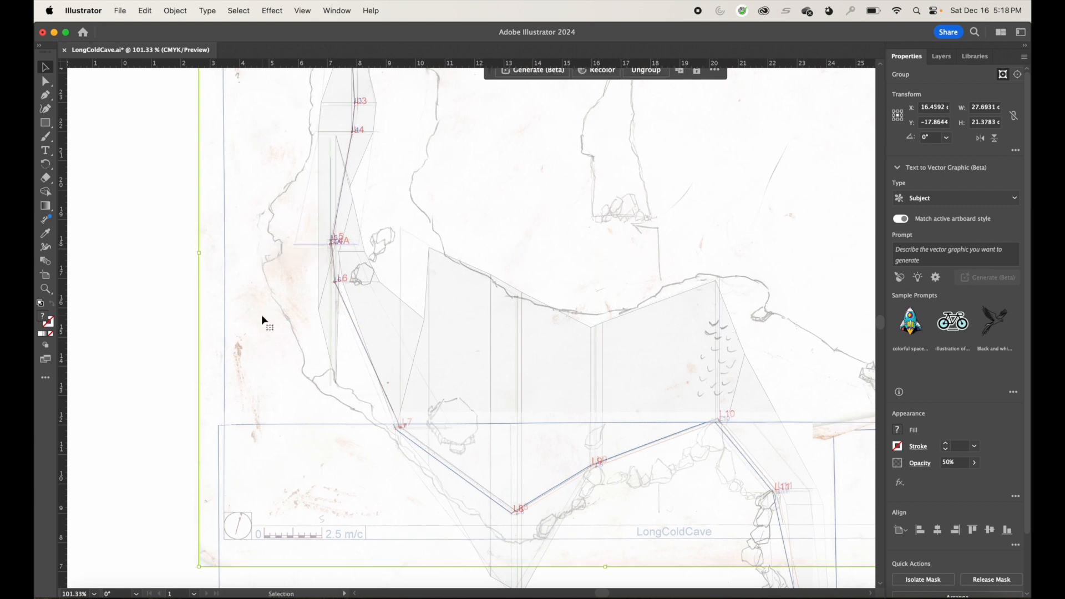
Step: Nudge the selected upper-left plan sketch about 0.14 cm down and 0.04 cm left to align its stations L3 to L11
{"action": "key", "text": "Down"}
{"action": "key", "text": "Down"}
{"action": "key", "text": "Down"}
{"action": "key", "text": "Down"}
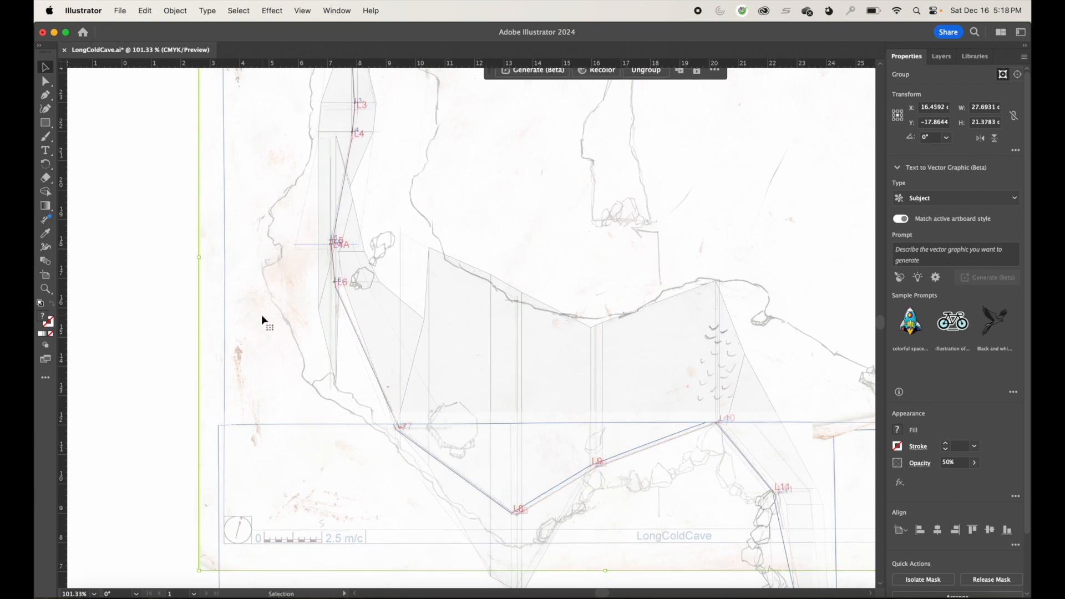
{"action": "key", "text": "Left"}
{"action": "key", "text": "Down"}
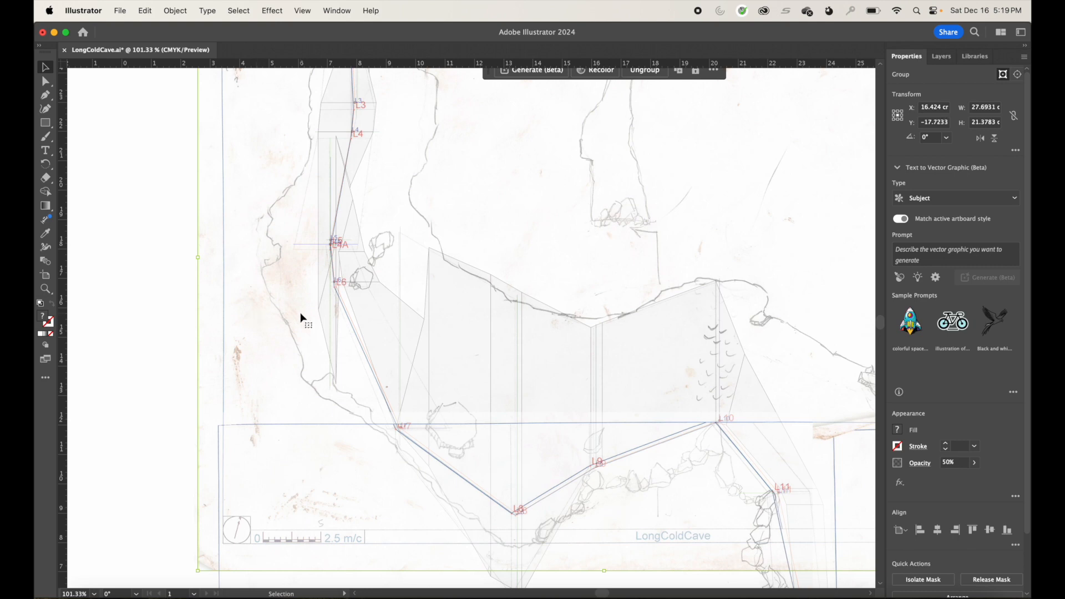
{"action": "key", "text": "a"}
{"action": "key", "text": "v"}
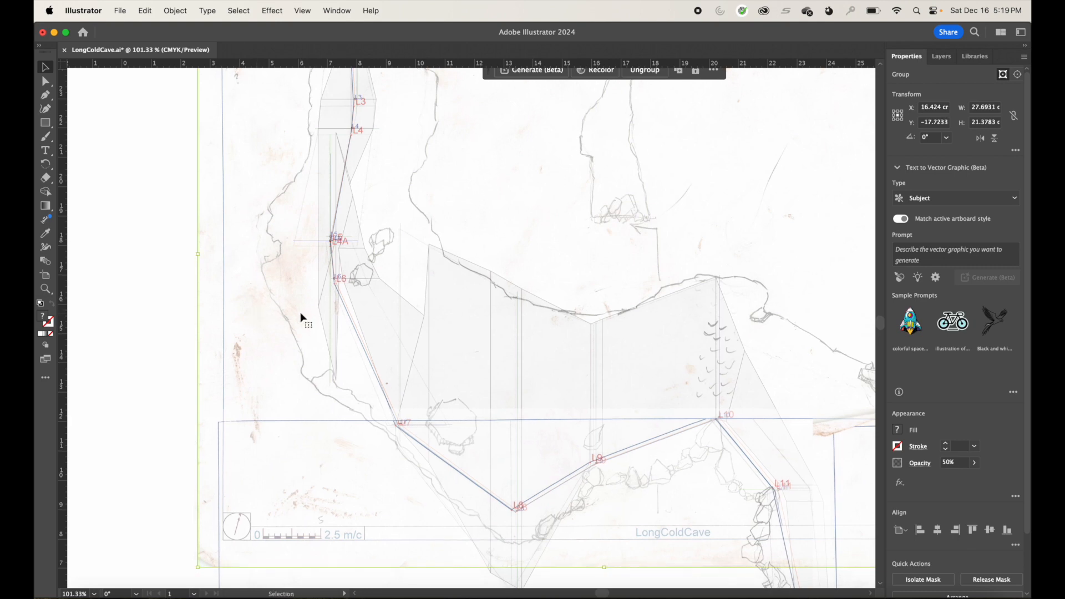
Step: Shift the lower-right plan sketch slightly left so its stations L16 to L19 line up with the survey line
{"action": "scroll", "coordinate": [301, 318], "scroll_direction": "down", "scroll_amount": 6}
{"action": "scroll", "coordinate": [300, 318], "scroll_direction": "right", "scroll_amount": 2}
{"action": "scroll", "coordinate": [301, 315], "scroll_direction": "down", "scroll_amount": 1}
{"action": "scroll", "coordinate": [301, 315], "scroll_direction": "right", "scroll_amount": 1}
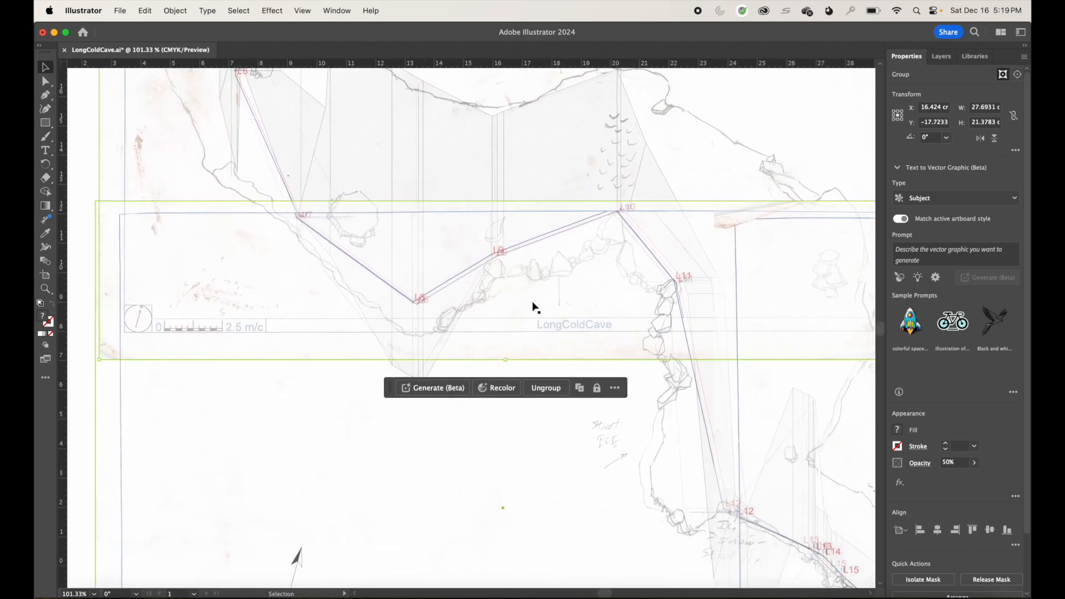
{"action": "scroll", "coordinate": [562, 288], "scroll_direction": "down", "scroll_amount": 6}
{"action": "scroll", "coordinate": [562, 289], "scroll_direction": "right", "scroll_amount": 7}
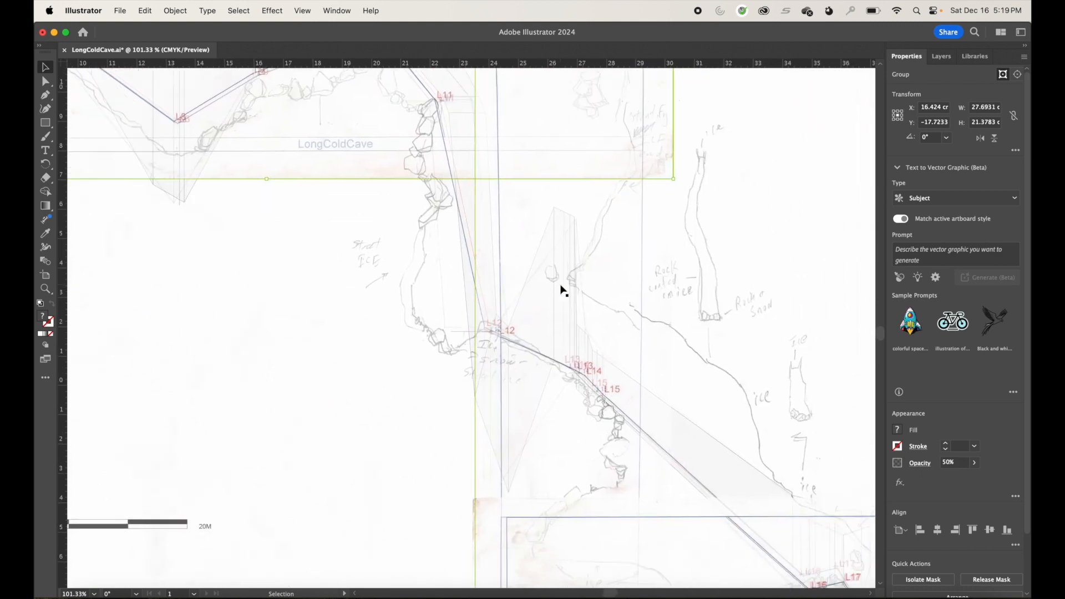
{"action": "scroll", "coordinate": [448, 210], "scroll_direction": "down", "scroll_amount": 1}
{"action": "scroll", "coordinate": [578, 285], "scroll_direction": "down", "scroll_amount": 3}
{"action": "scroll", "coordinate": [577, 285], "scroll_direction": "right", "scroll_amount": 3}
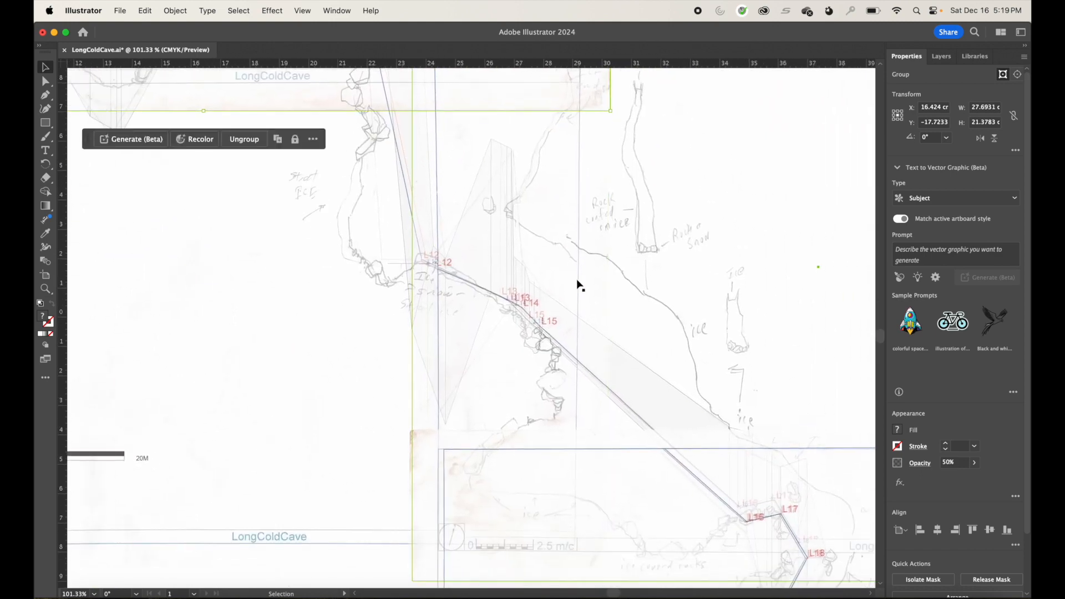
{"action": "scroll", "coordinate": [577, 285], "scroll_direction": "down", "scroll_amount": 2}
{"action": "scroll", "coordinate": [578, 285], "scroll_direction": "right", "scroll_amount": 1}
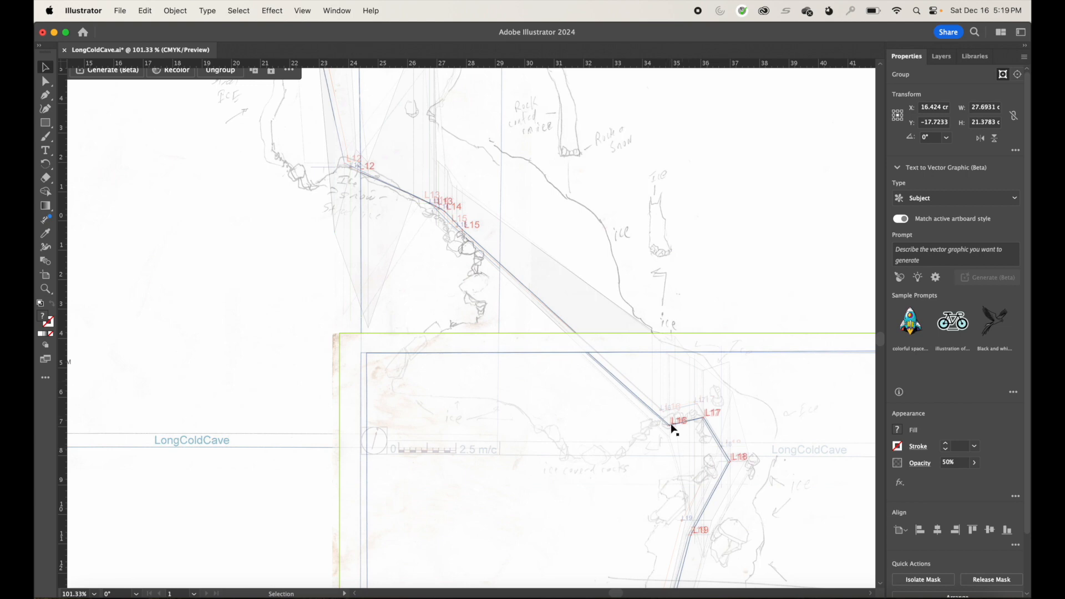
{"action": "scroll", "coordinate": [673, 427], "scroll_direction": "down", "scroll_amount": 5}
{"action": "scroll", "coordinate": [673, 428], "scroll_direction": "right", "scroll_amount": 3}
{"action": "left_click_drag", "start_coordinate": [531, 306], "coordinate": [526, 305]}
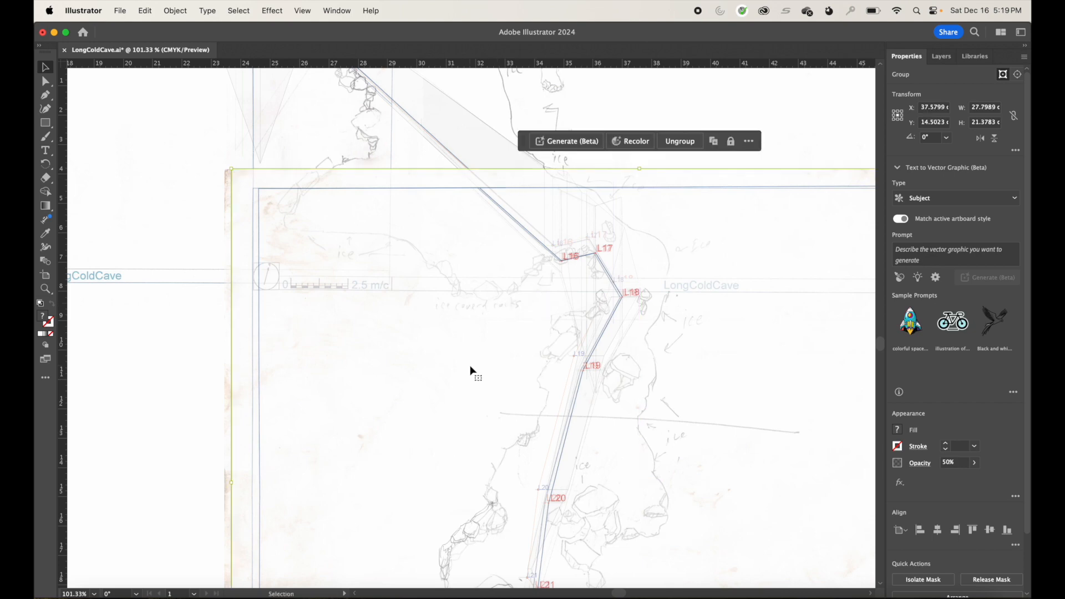
Step: Rotate the lower-right plan sketch about 1.4° clockwise and shift it about 0.12 cm left onto stations L19 to L25
{"action": "scroll", "coordinate": [470, 369], "scroll_direction": "down", "scroll_amount": 8}
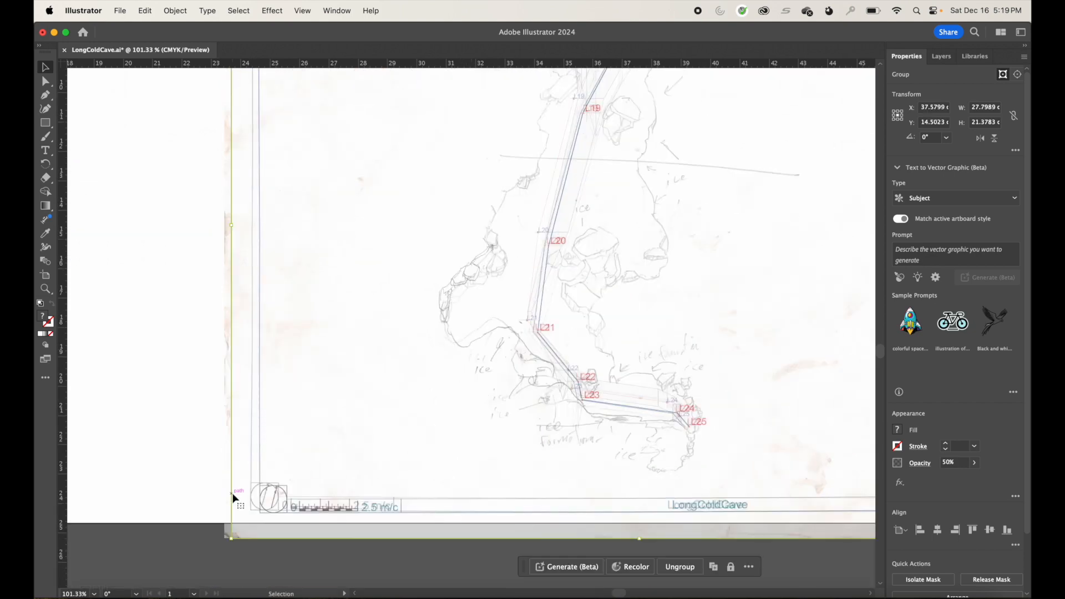
{"action": "left_click_drag", "start_coordinate": [226, 541], "coordinate": [218, 522]}
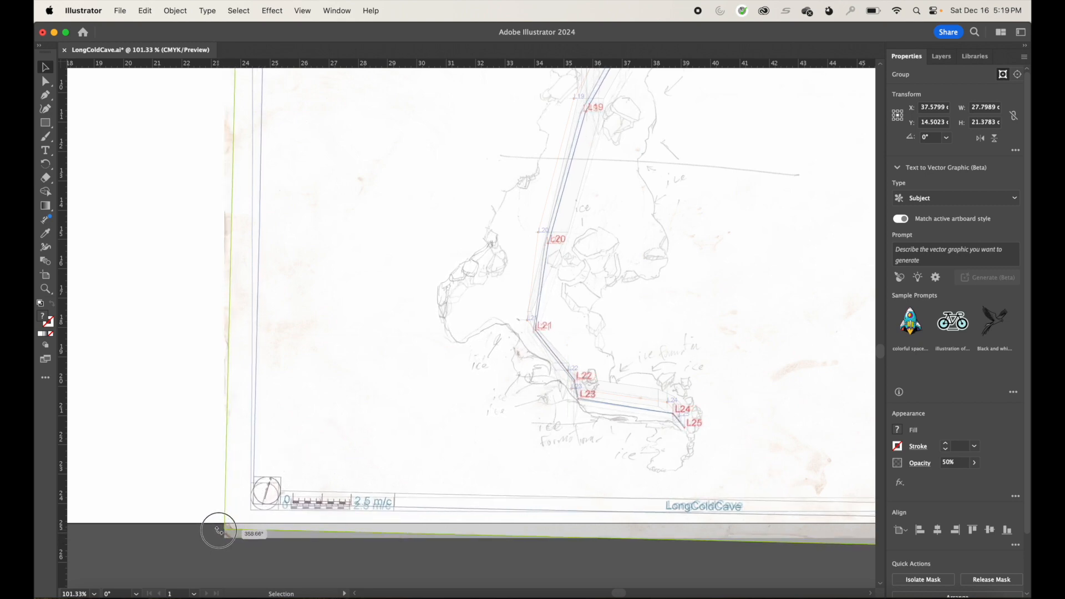
{"action": "left_click_drag", "start_coordinate": [595, 324], "coordinate": [592, 325]}
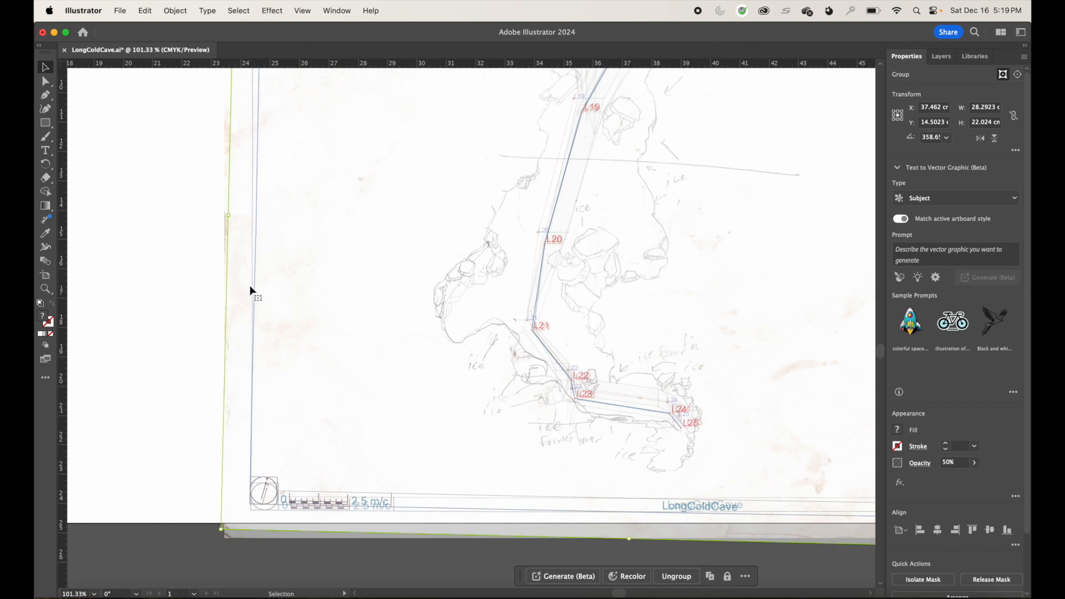